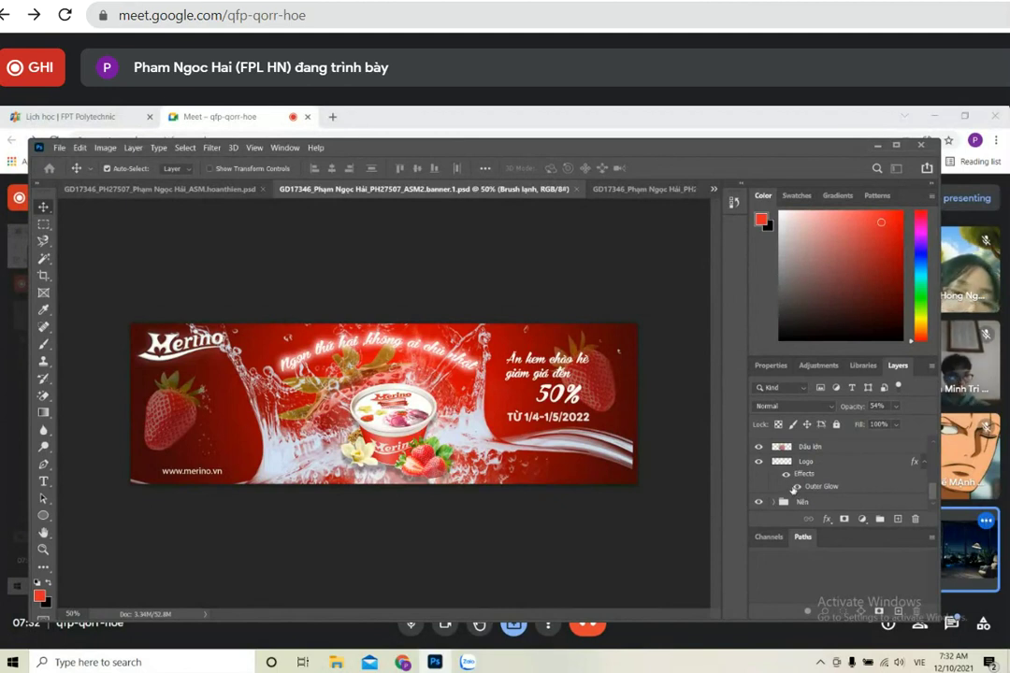
# View the finished full layout, then return to the banner and select its Nền background group
pyautogui.click(177, 190)
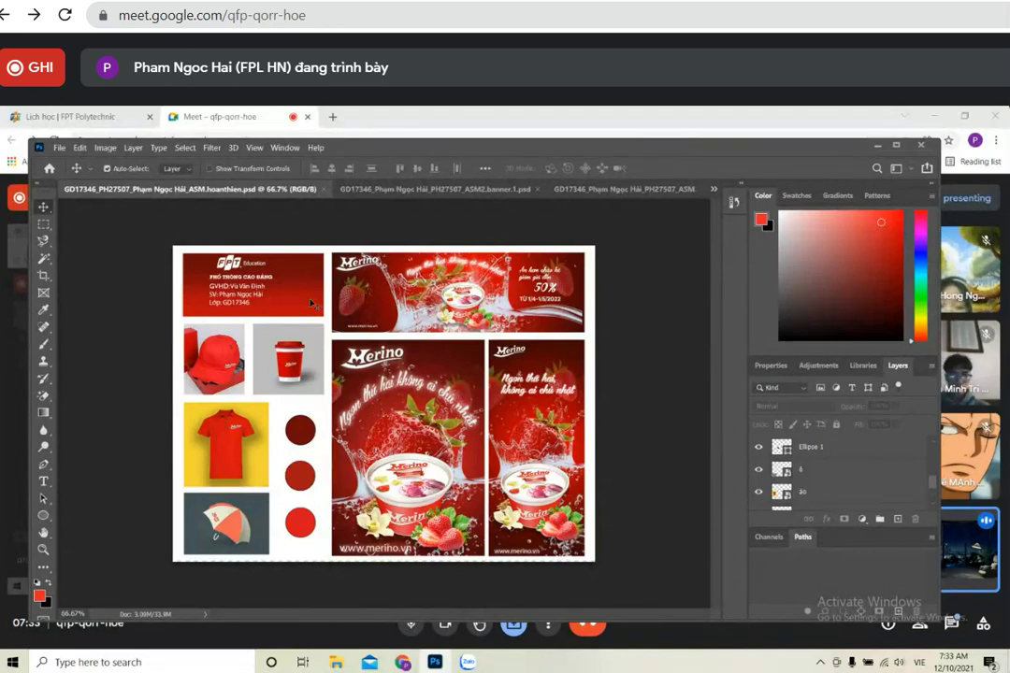
pyautogui.click(401, 190)
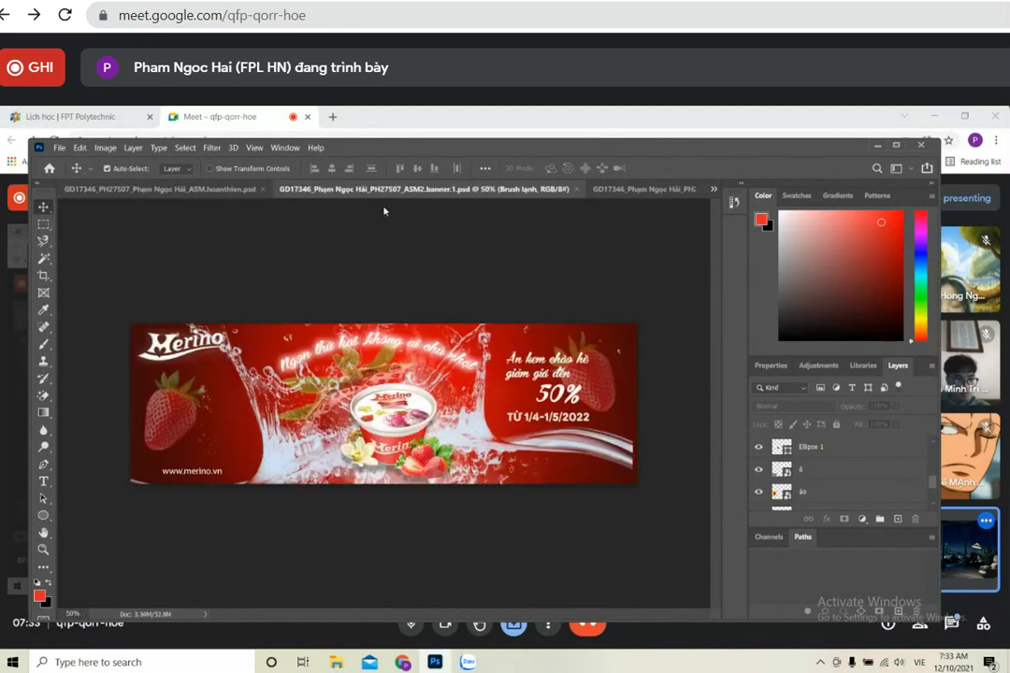
pyautogui.scroll(-3, 821, 452)
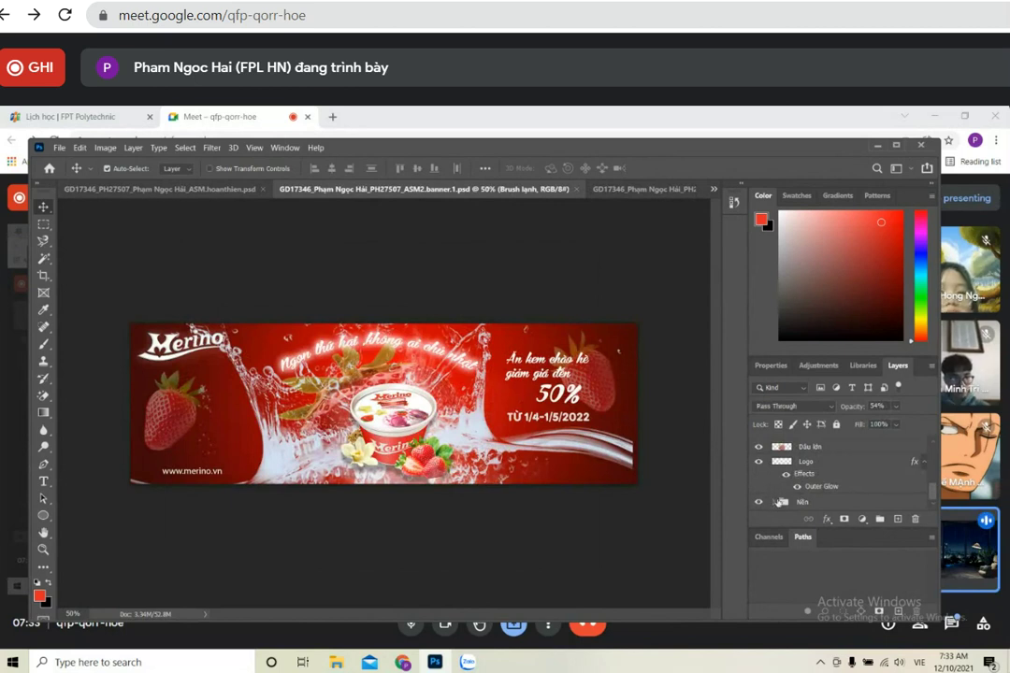
pyautogui.click(775, 503)
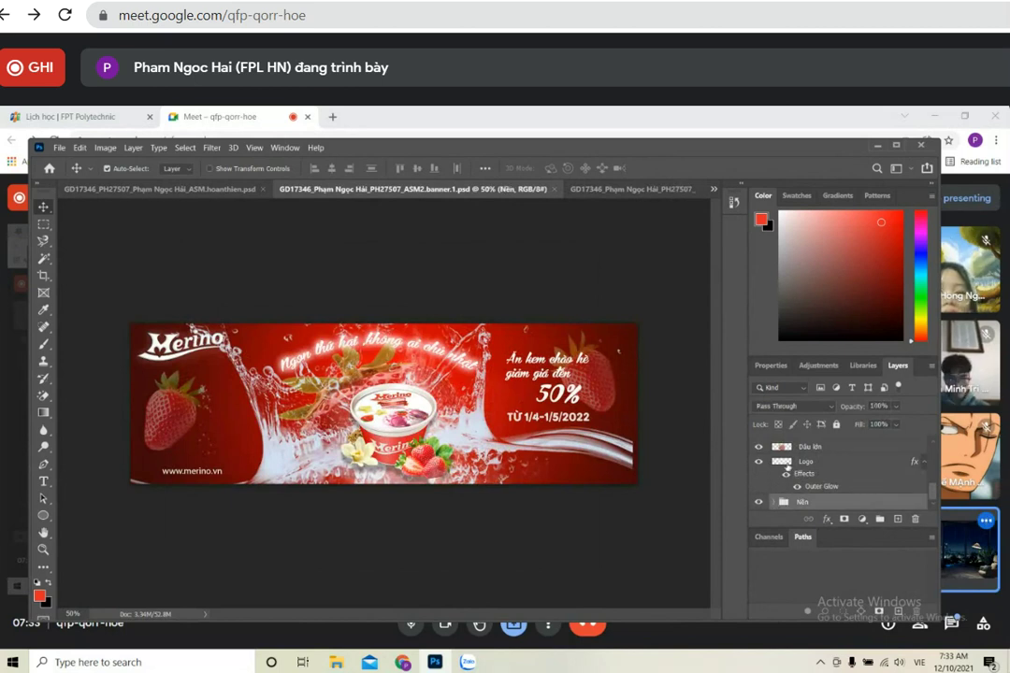
pyautogui.scroll(3, 786, 475)
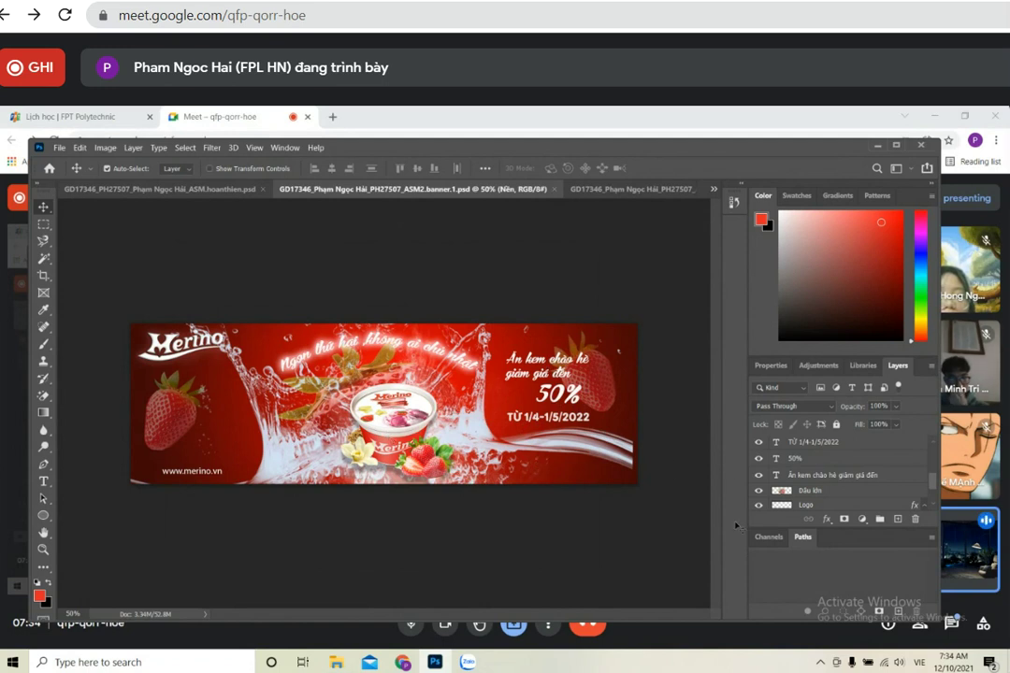
# Scroll the banner's layers back to the top and switch to the poster.psd design
pyautogui.scroll(1, 829, 502)
pyautogui.scroll(1, 829, 502)
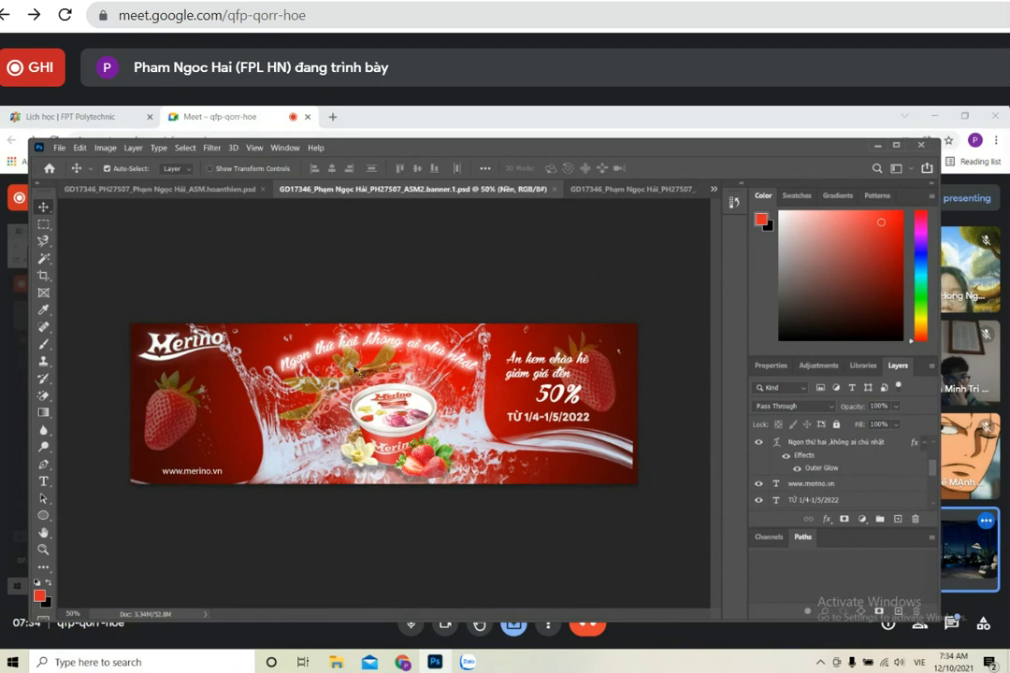
pyautogui.scroll(2, 800, 476)
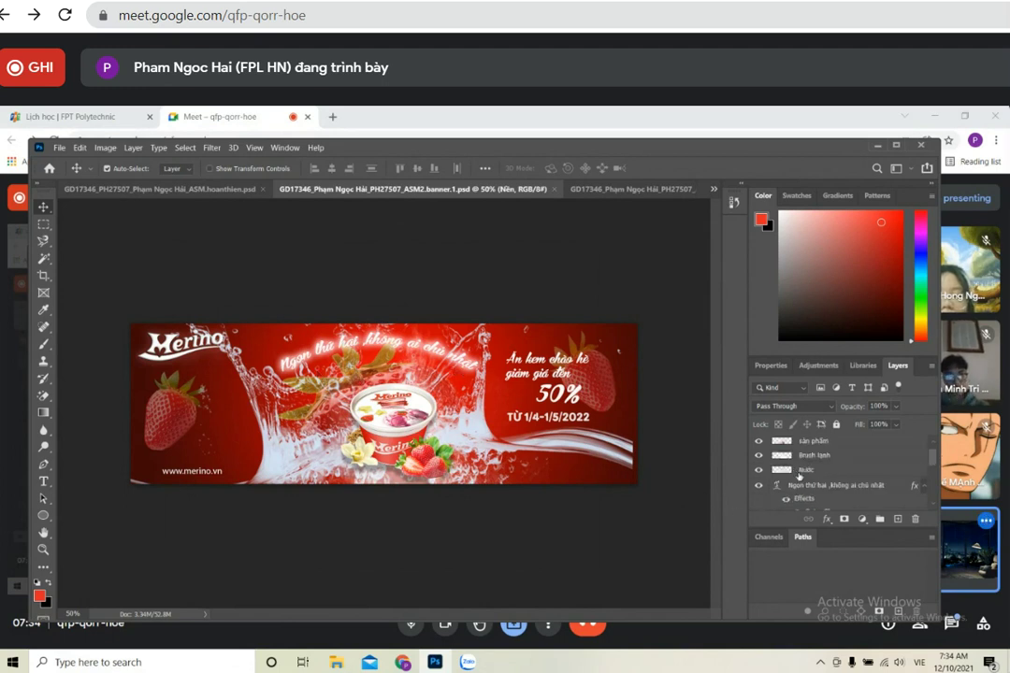
pyautogui.scroll(1, 799, 476)
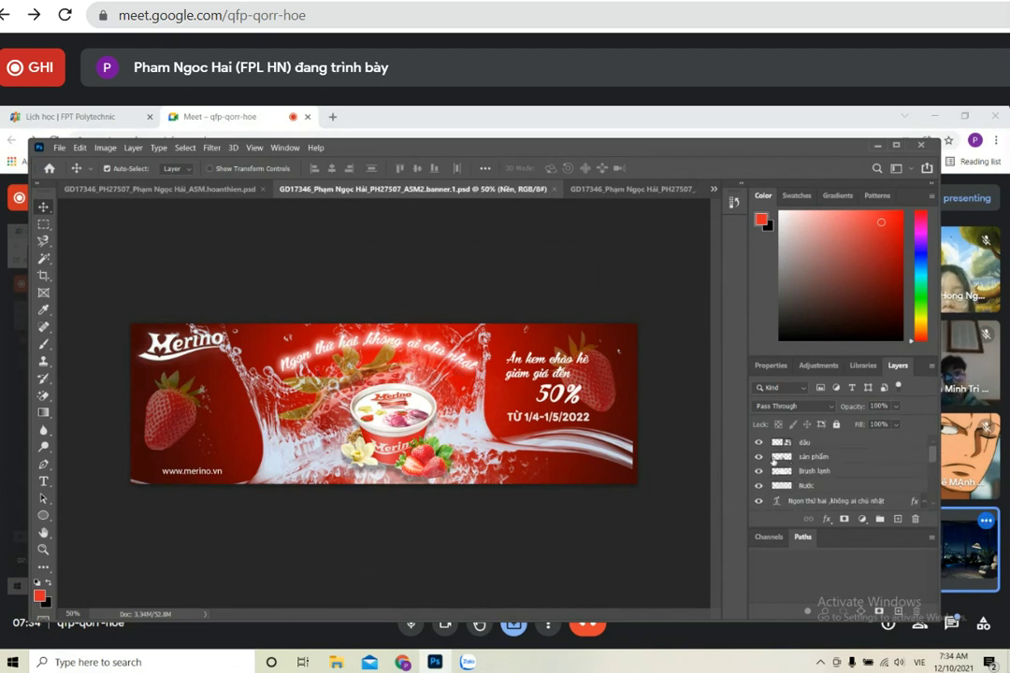
pyautogui.click(583, 190)
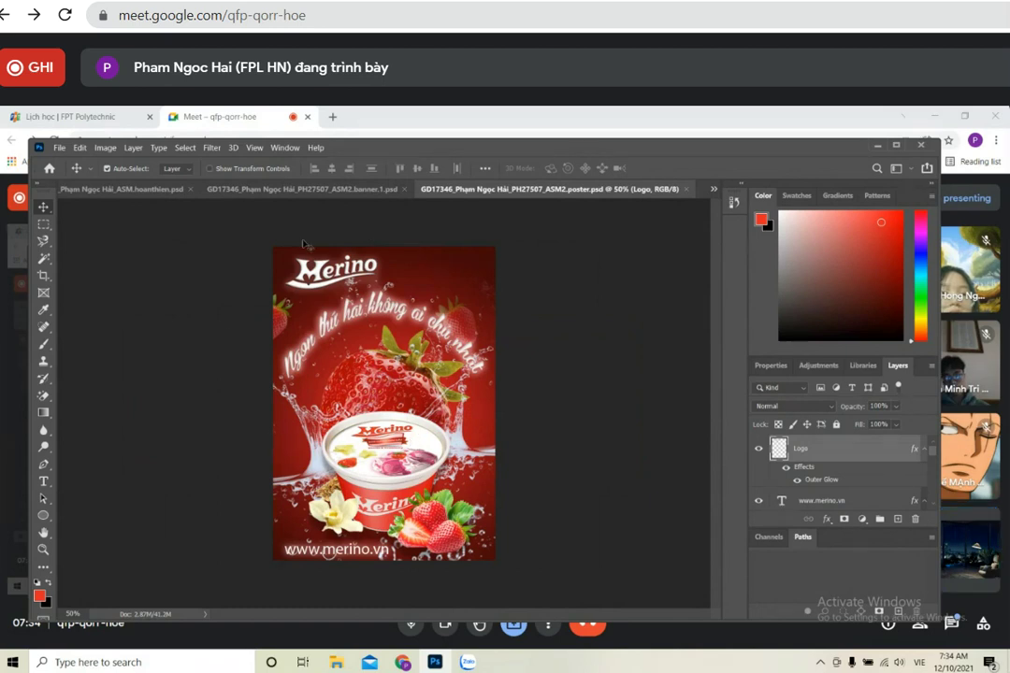
# Return to the banner and float the Layers panel, stretched taller beside the canvas
pyautogui.click(324, 193)
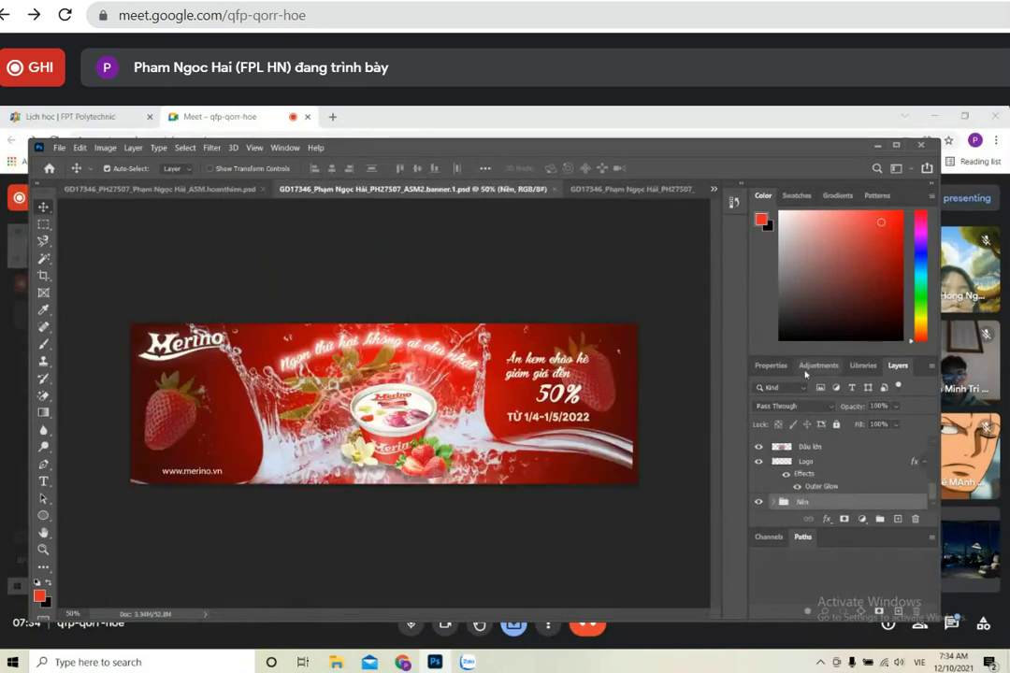
pyautogui.moveTo(897, 366); pyautogui.dragTo(736, 227)
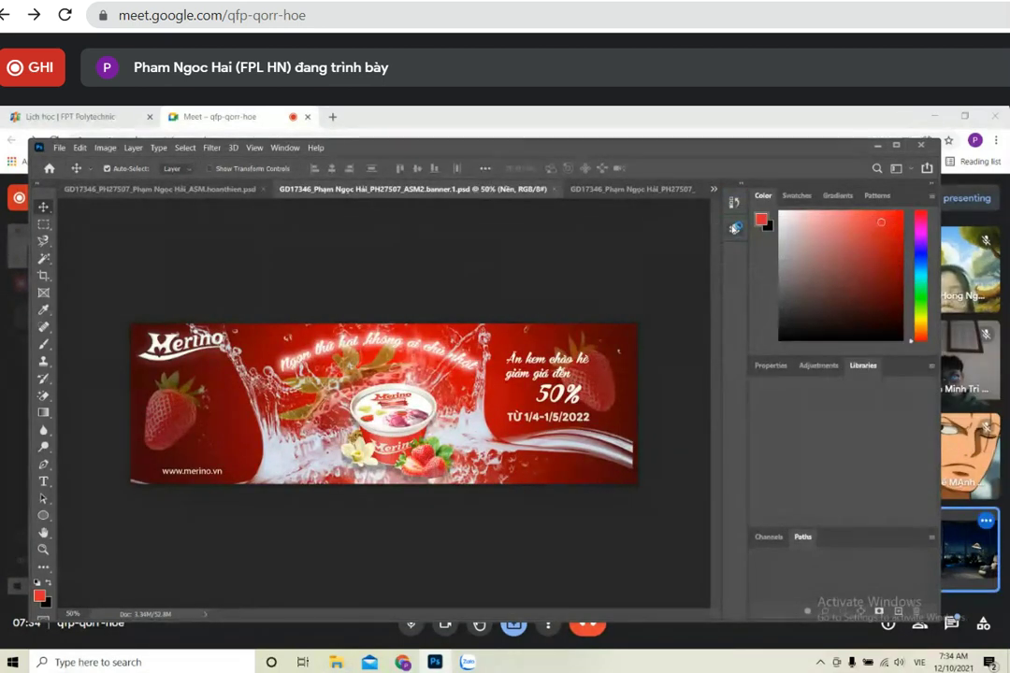
pyautogui.click(736, 227)
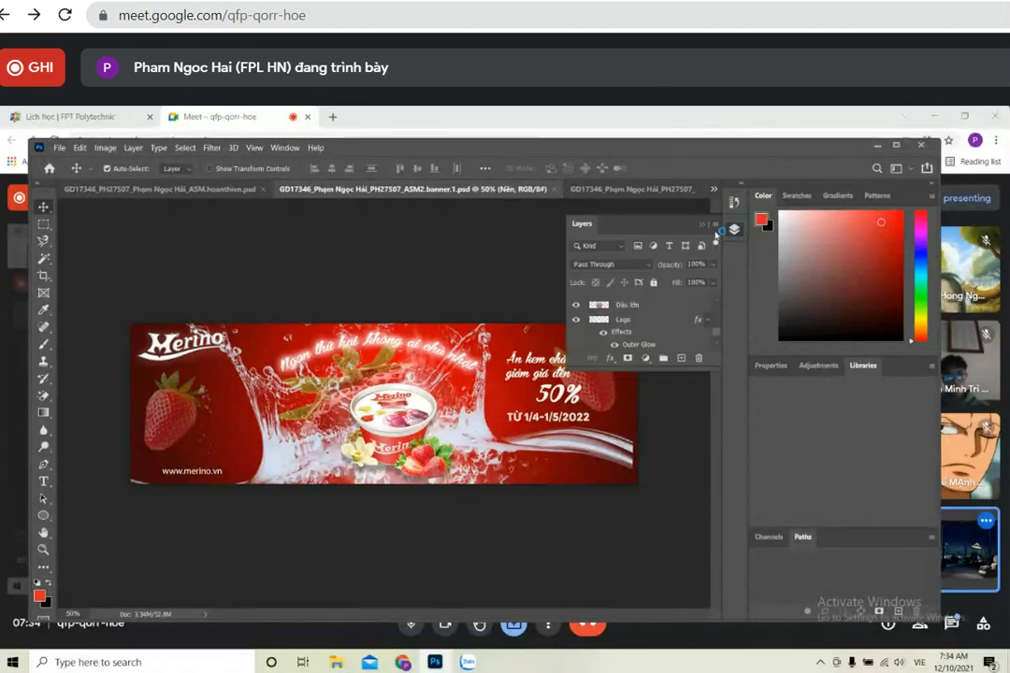
pyautogui.moveTo(673, 365); pyautogui.dragTo(675, 612)
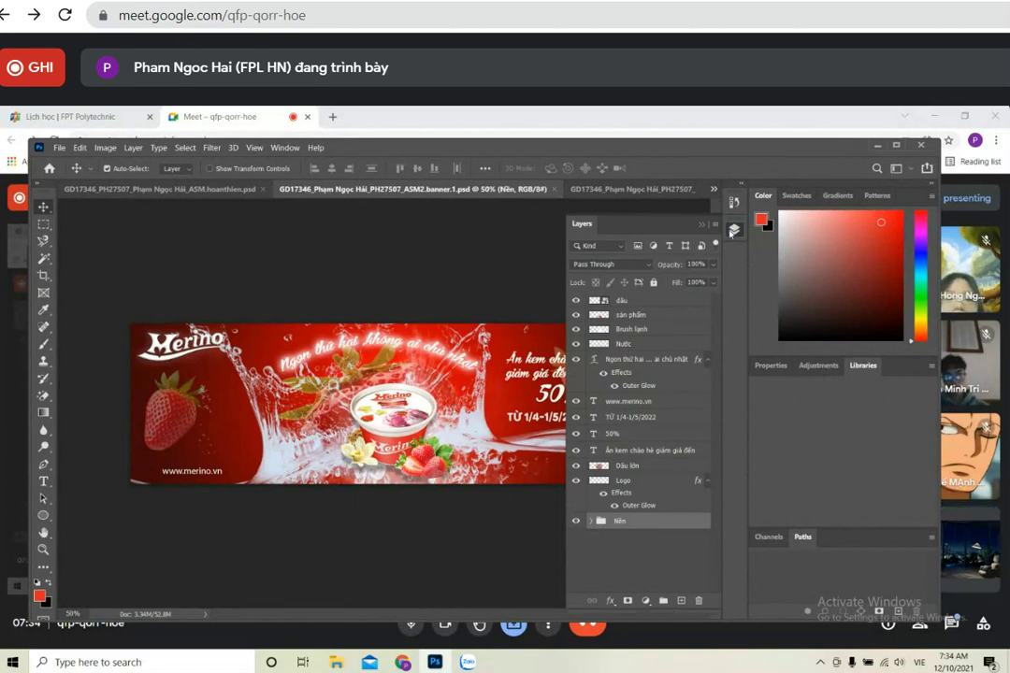
# Collapse the Layers panel to an icon, dock it with the Color panels, and enlarge it
pyautogui.moveTo(730, 232); pyautogui.dragTo(677, 223)
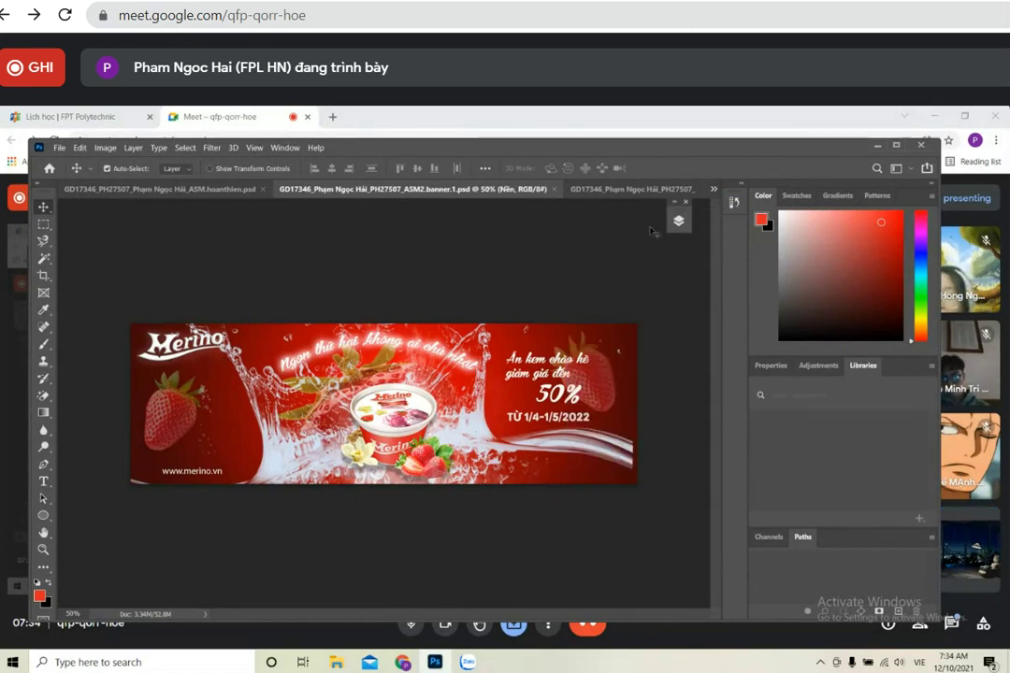
pyautogui.click(677, 221)
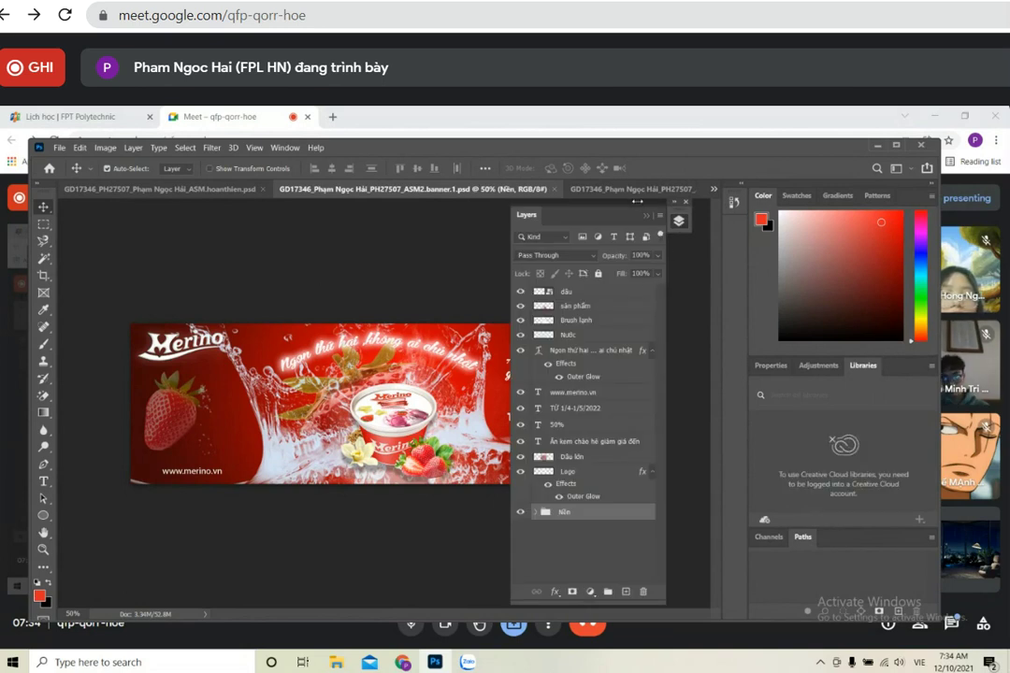
pyautogui.moveTo(680, 221); pyautogui.dragTo(909, 208)
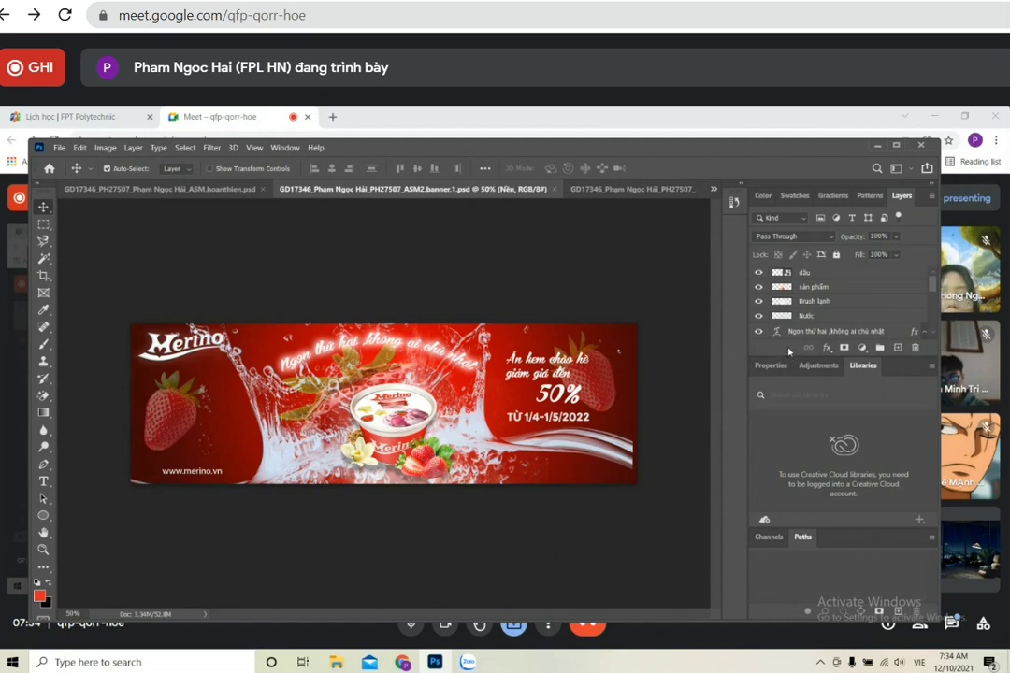
pyautogui.moveTo(788, 351); pyautogui.dragTo(789, 476)
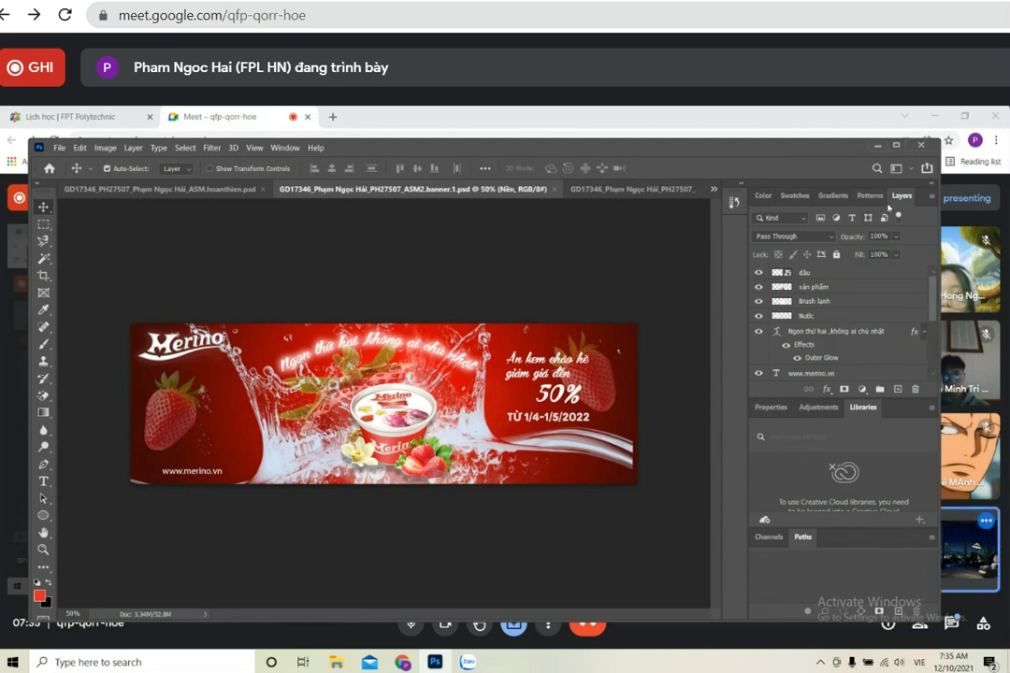
# Maximise the Photoshop window and make Layers the first tab in its panel group
pyautogui.click(894, 147)
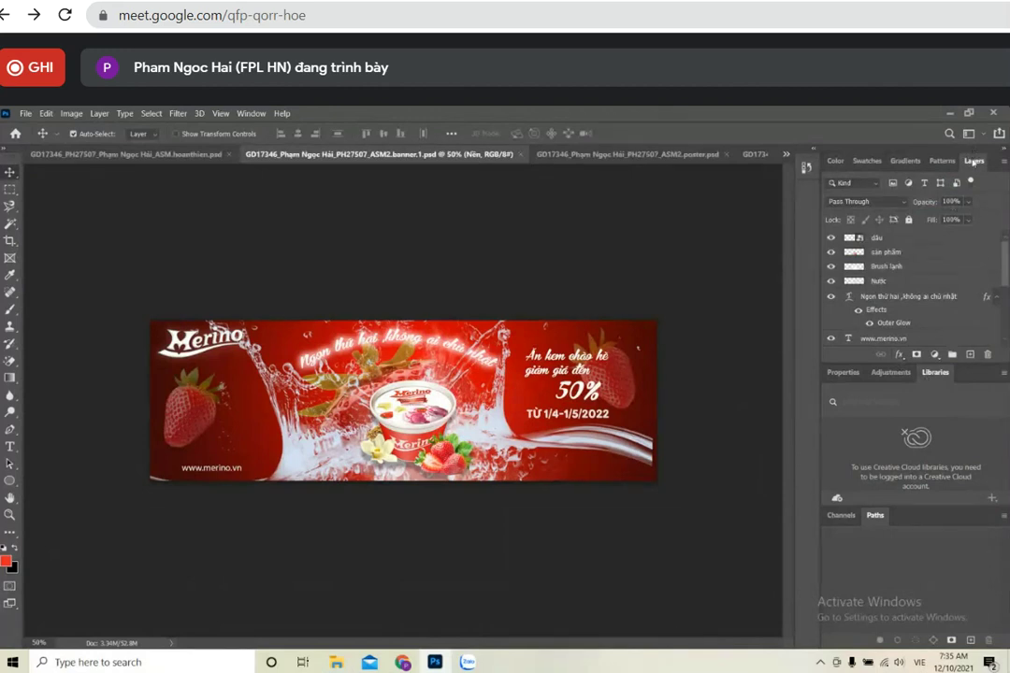
pyautogui.moveTo(973, 162); pyautogui.dragTo(832, 166)
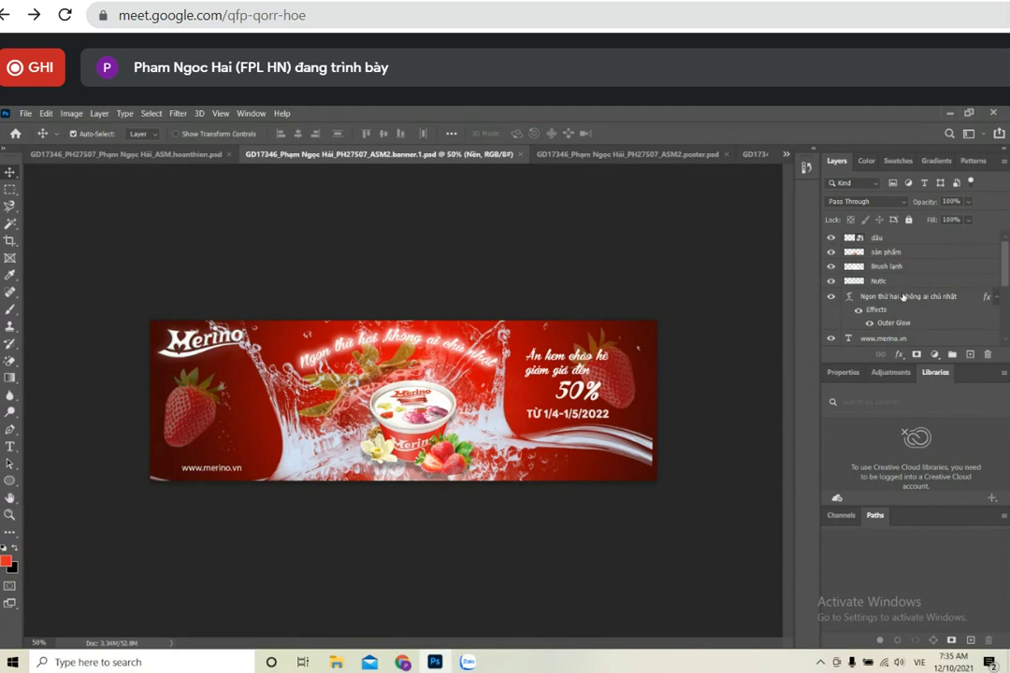
pyautogui.scroll(-1, 903, 297)
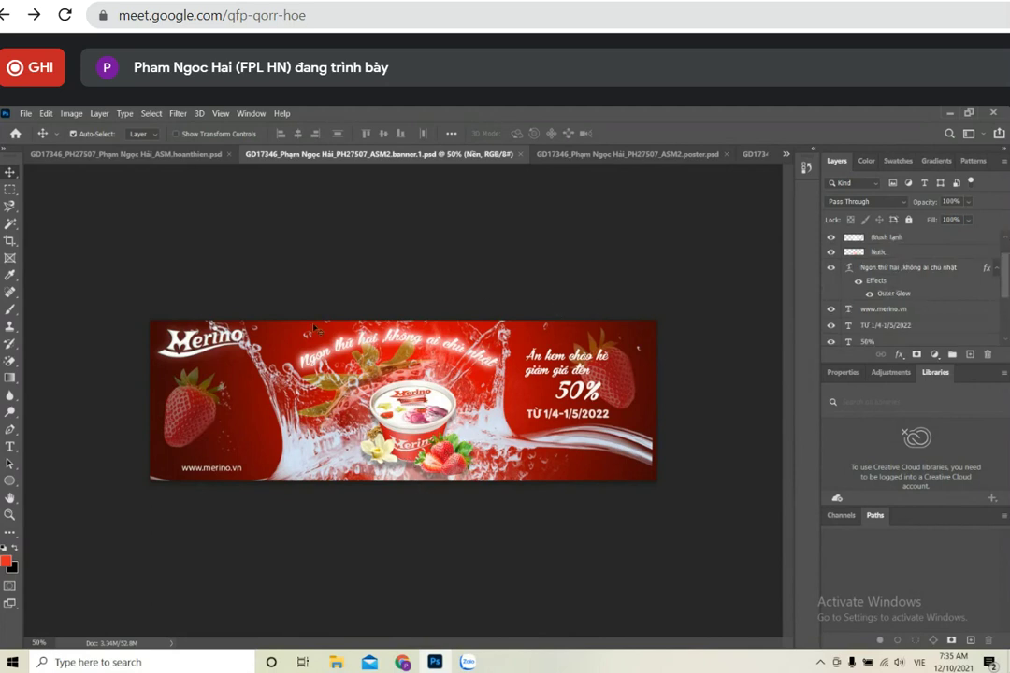
# Glance at the poster, then return to the banner with its layers scrolled to the top
pyautogui.click(617, 153)
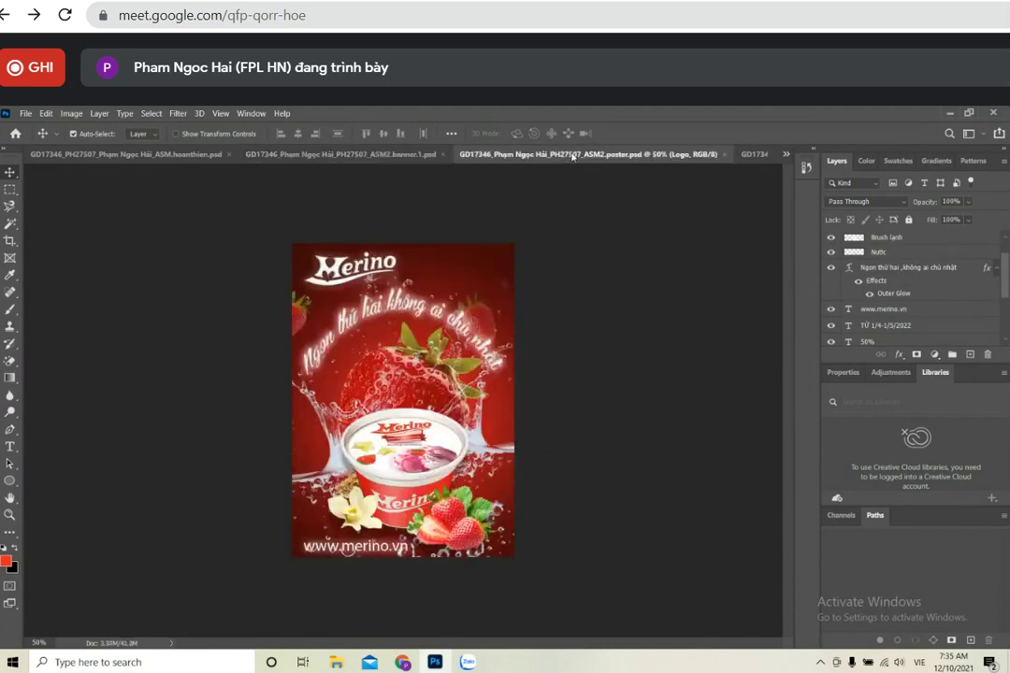
pyautogui.click(370, 155)
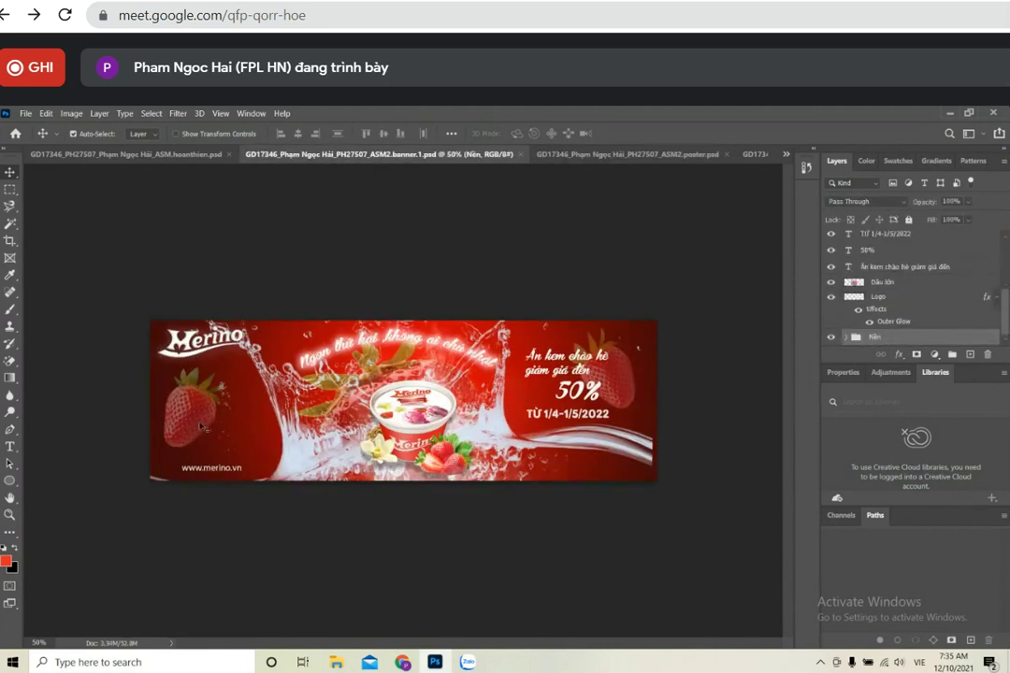
pyautogui.scroll(2, 890, 319)
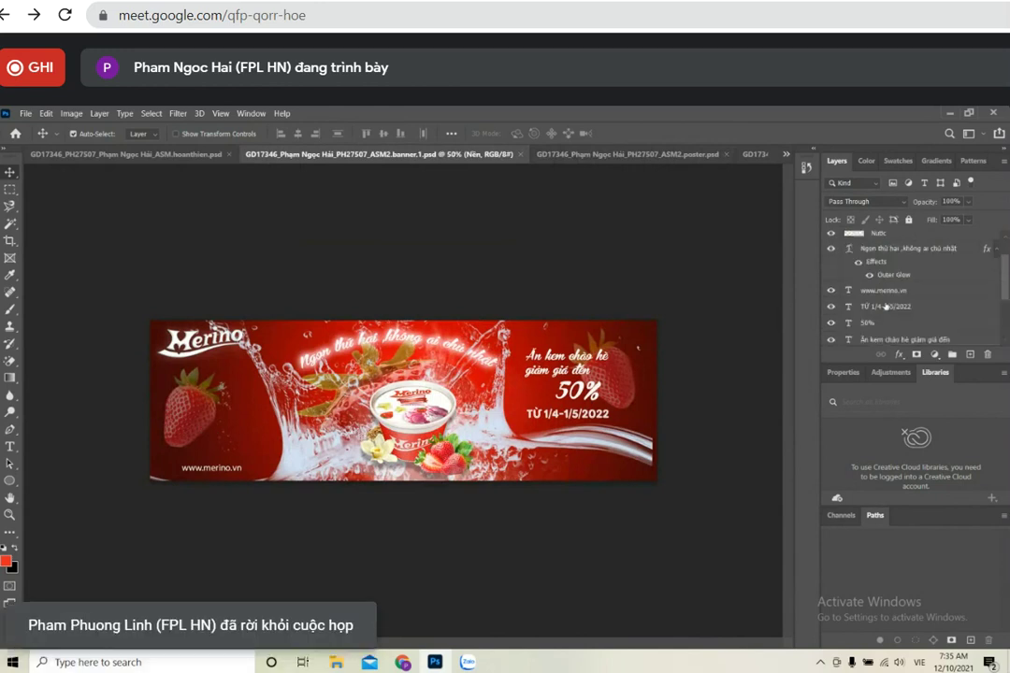
pyautogui.scroll(2, 890, 319)
pyautogui.scroll(2, 890, 318)
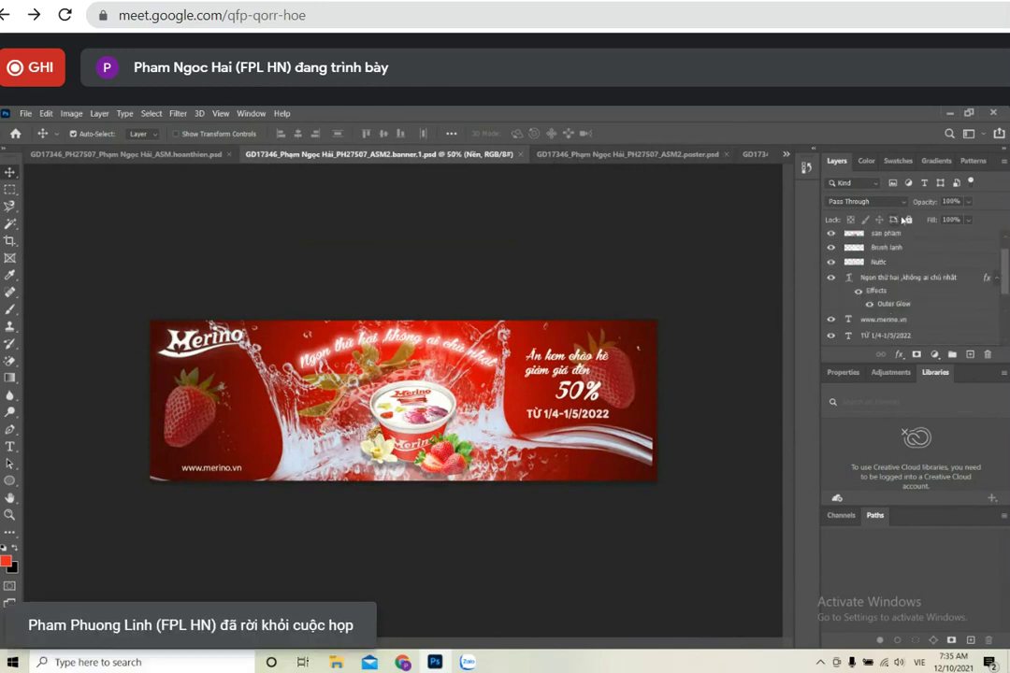
# Enlarge the poster's Layers panel, then review the standee's layers and list the open documents
pyautogui.click(600, 154)
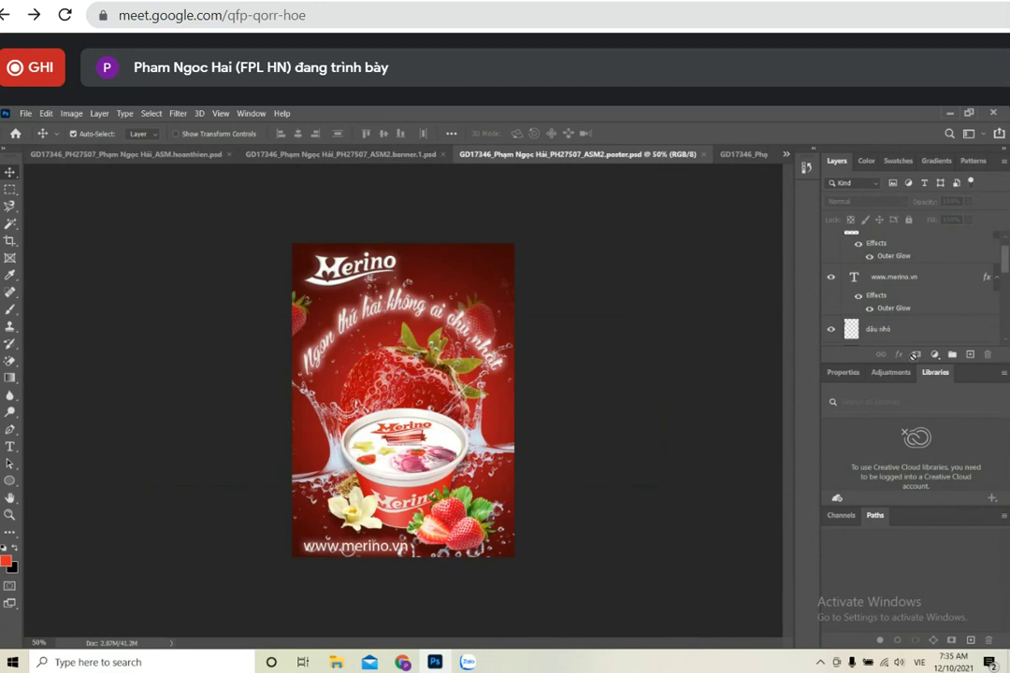
pyautogui.moveTo(865, 363); pyautogui.dragTo(866, 427)
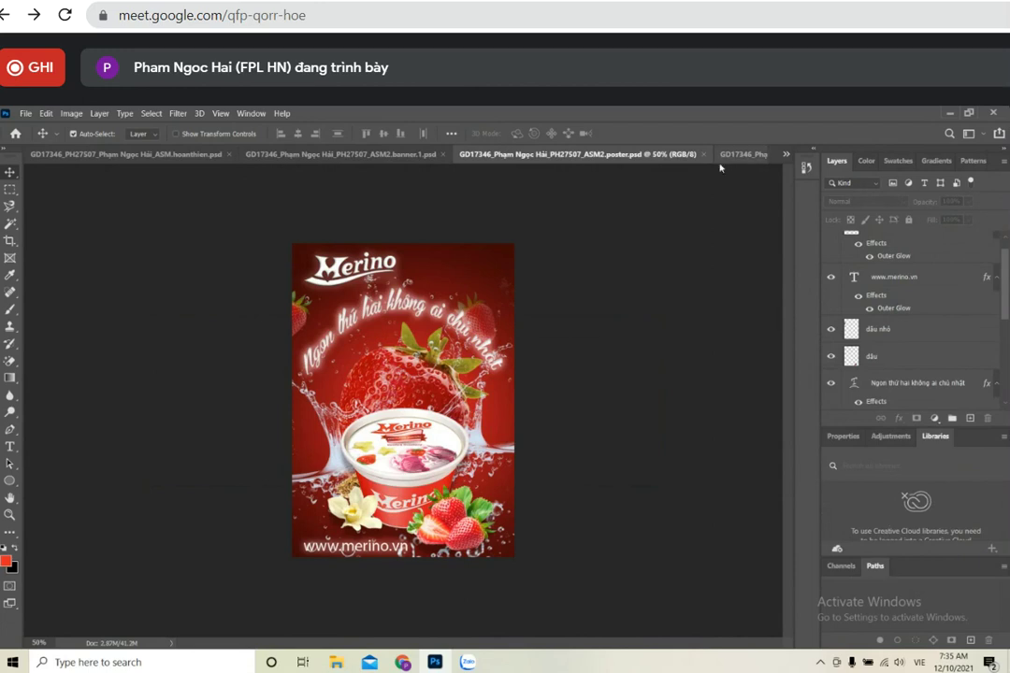
pyautogui.hotkey('ctrl', 'Tab')
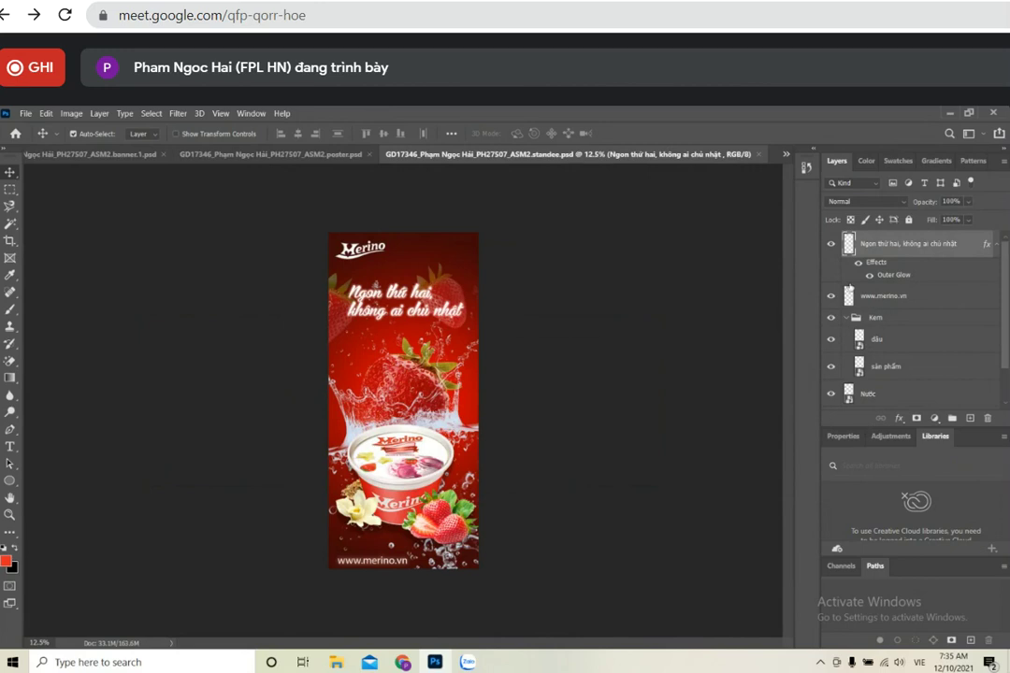
pyautogui.scroll(-1, 903, 292)
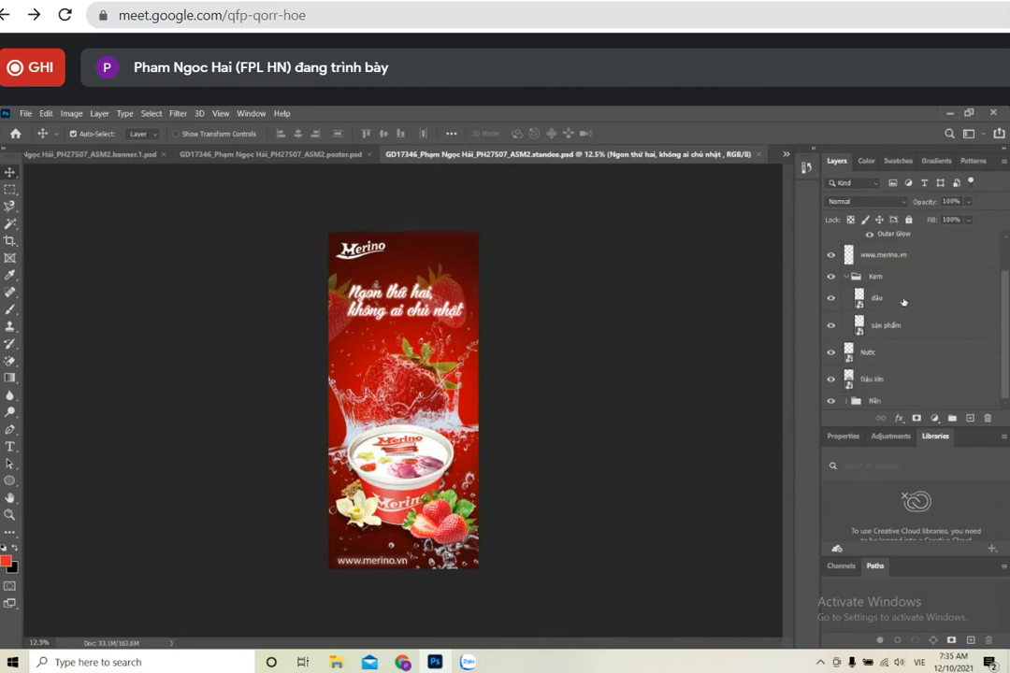
pyautogui.scroll(1, 904, 301)
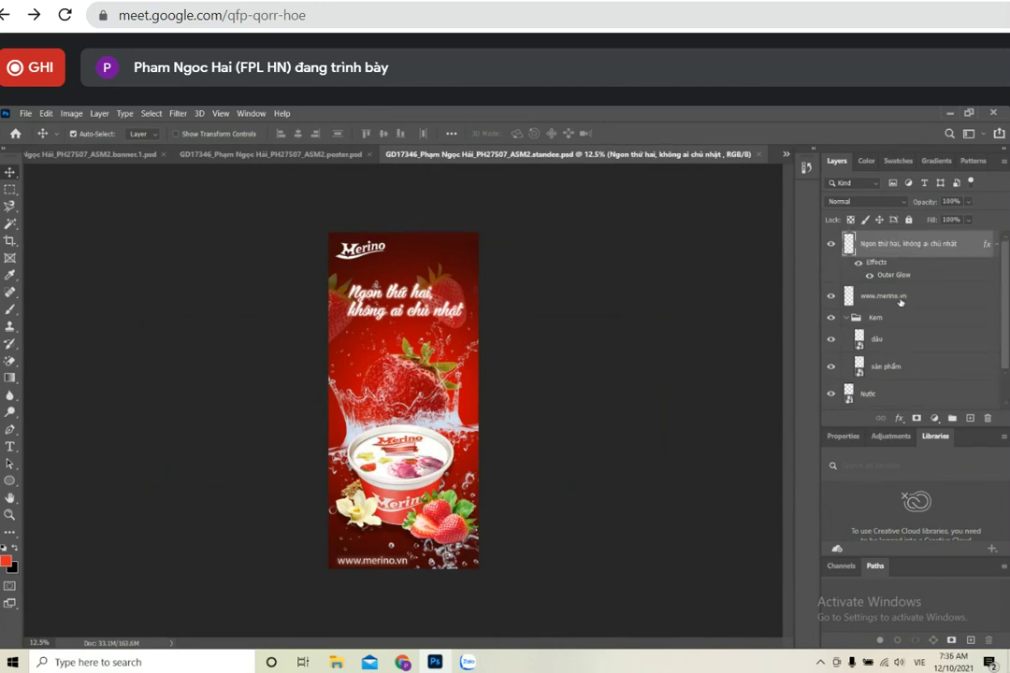
pyautogui.click(783, 155)
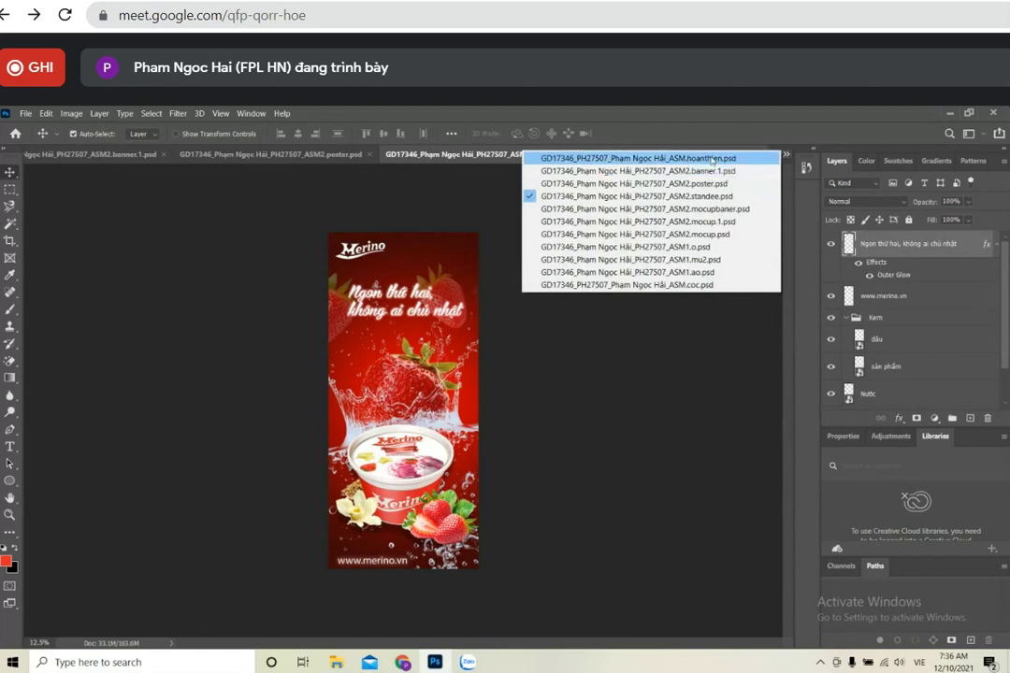
# Show the mocupbaner.psd billboard mockup, then switch to the ASM1.o.psd umbrella mockup
pyautogui.click(710, 209)
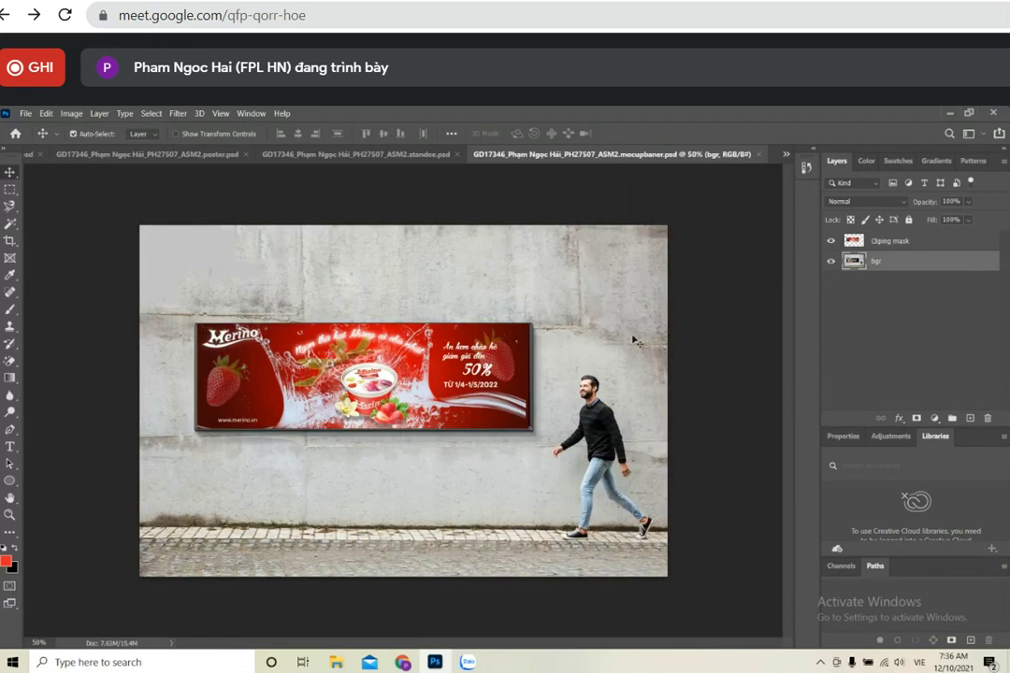
pyautogui.click(788, 154)
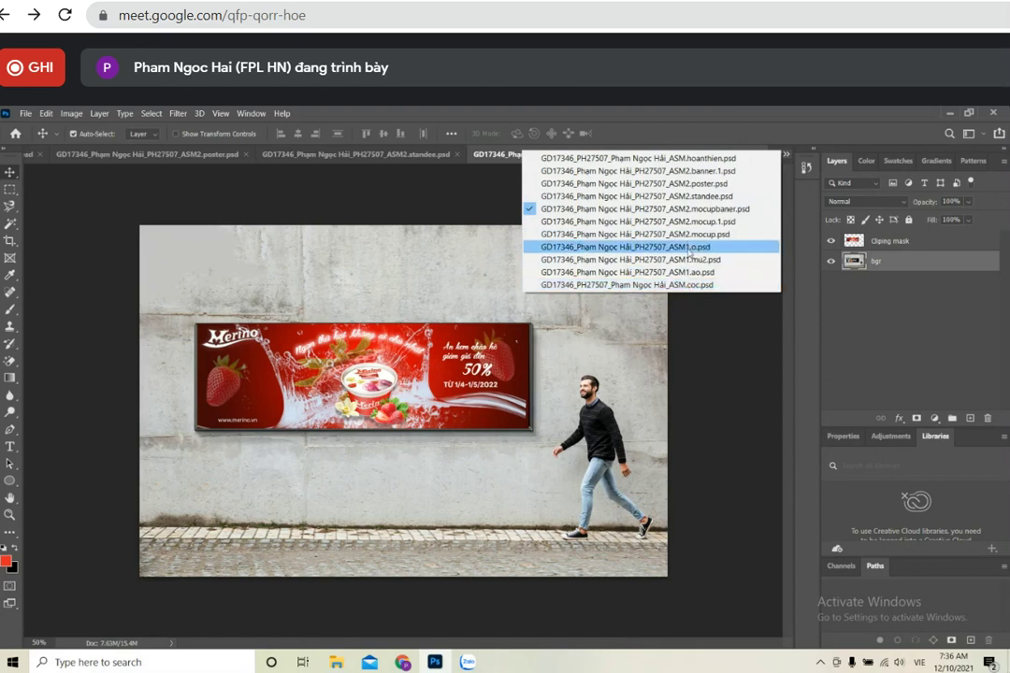
pyautogui.click(690, 247)
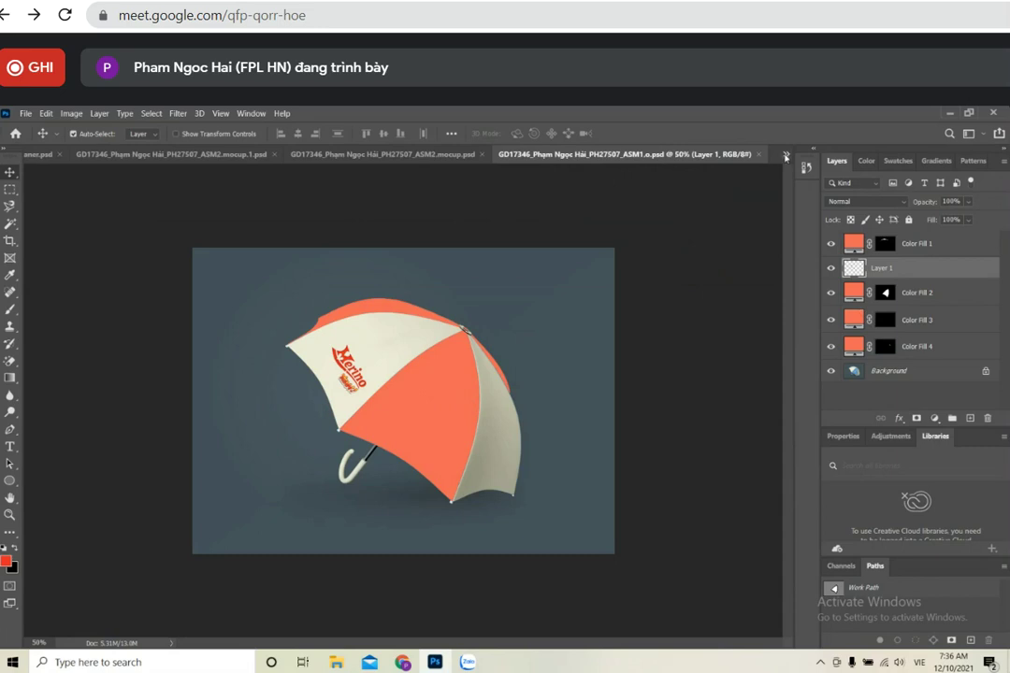
# Switch in turn to the ASM1.mu2.psd cap, ASM1.ao.psd polo shirt and ASM.coc.psd cup mockups
pyautogui.click(785, 156)
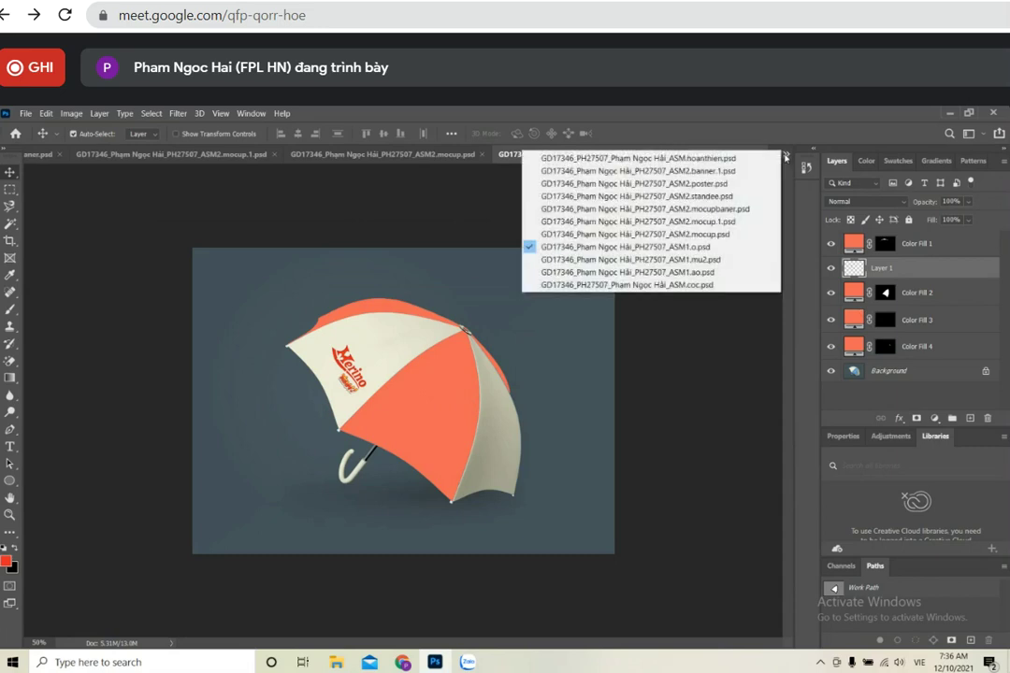
pyautogui.click(686, 261)
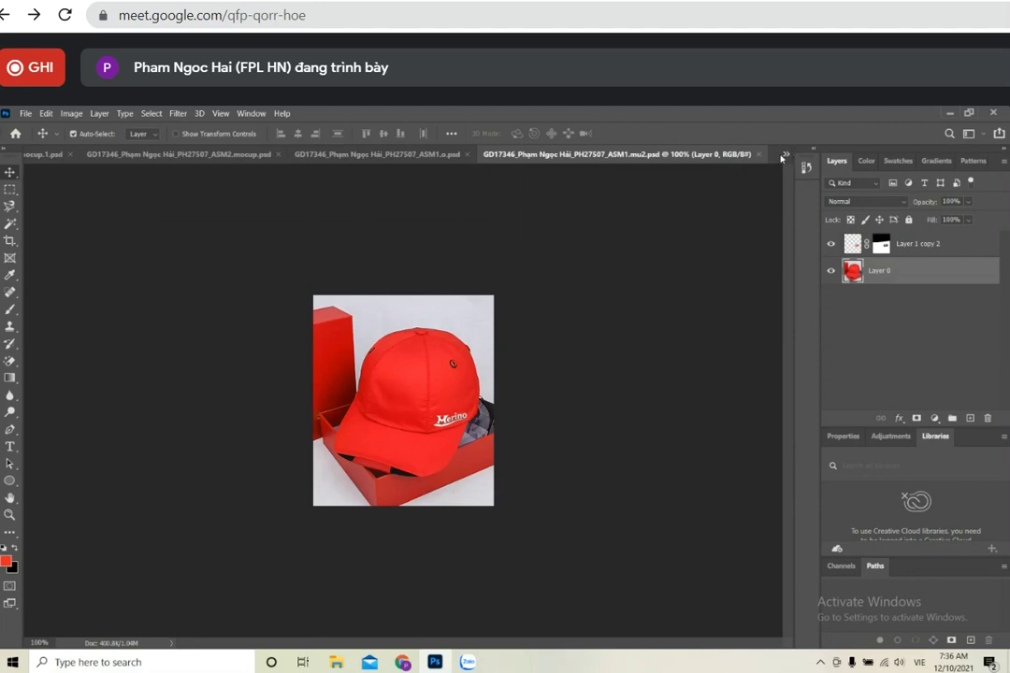
pyautogui.click(785, 156)
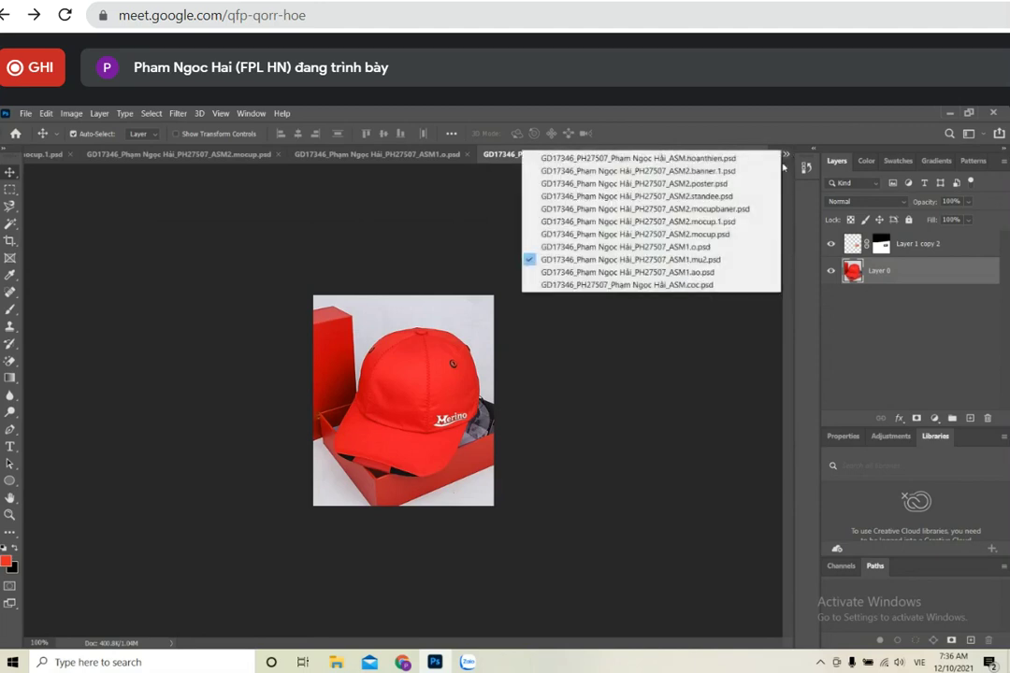
pyautogui.click(668, 272)
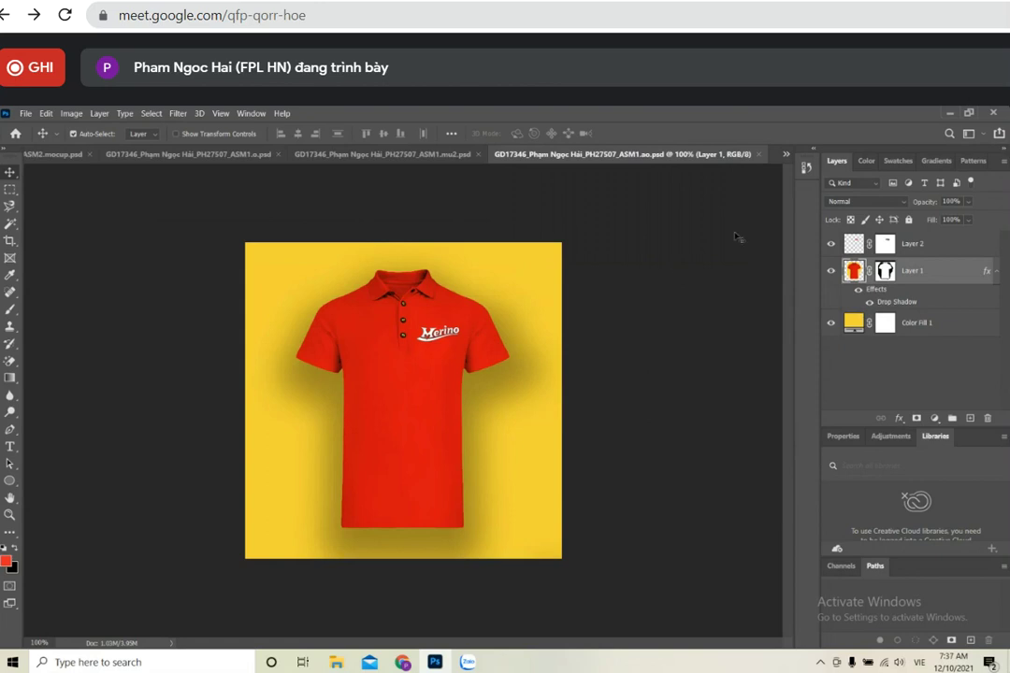
pyautogui.click(785, 153)
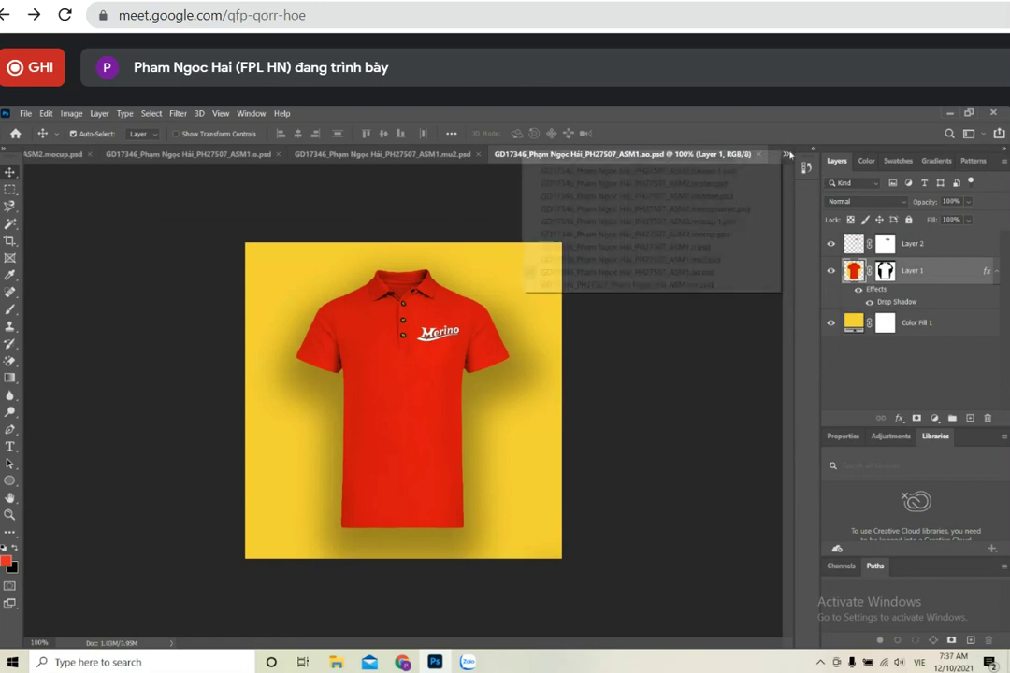
pyautogui.click(665, 284)
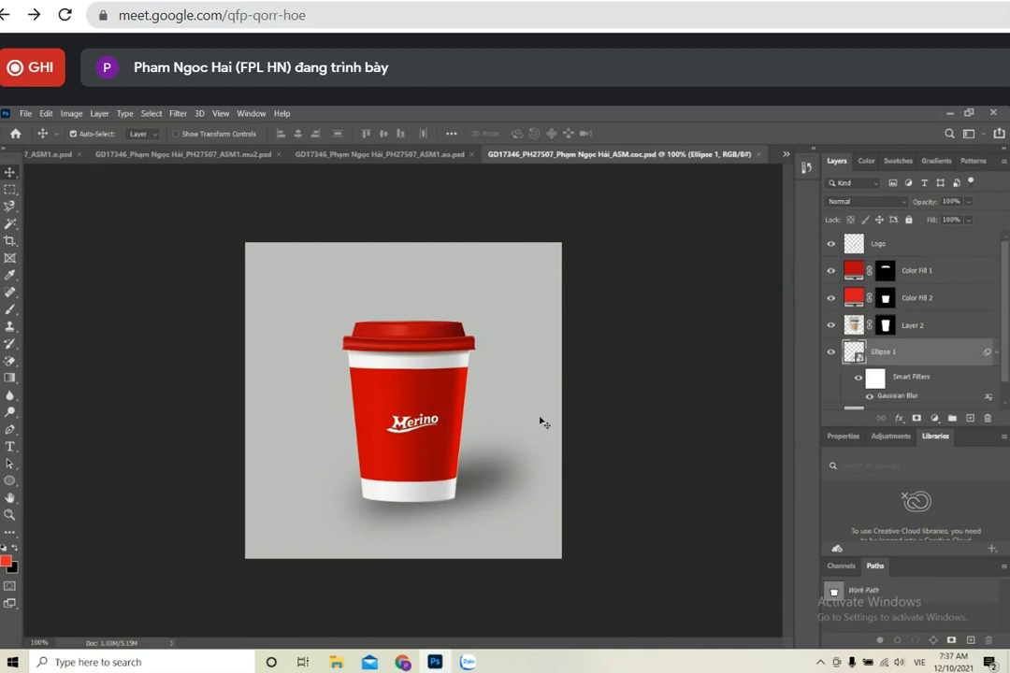
# Open ASM2.mocup.1 from the ASM hoàn thiện folder in Photoshop
pyautogui.click(403, 662)
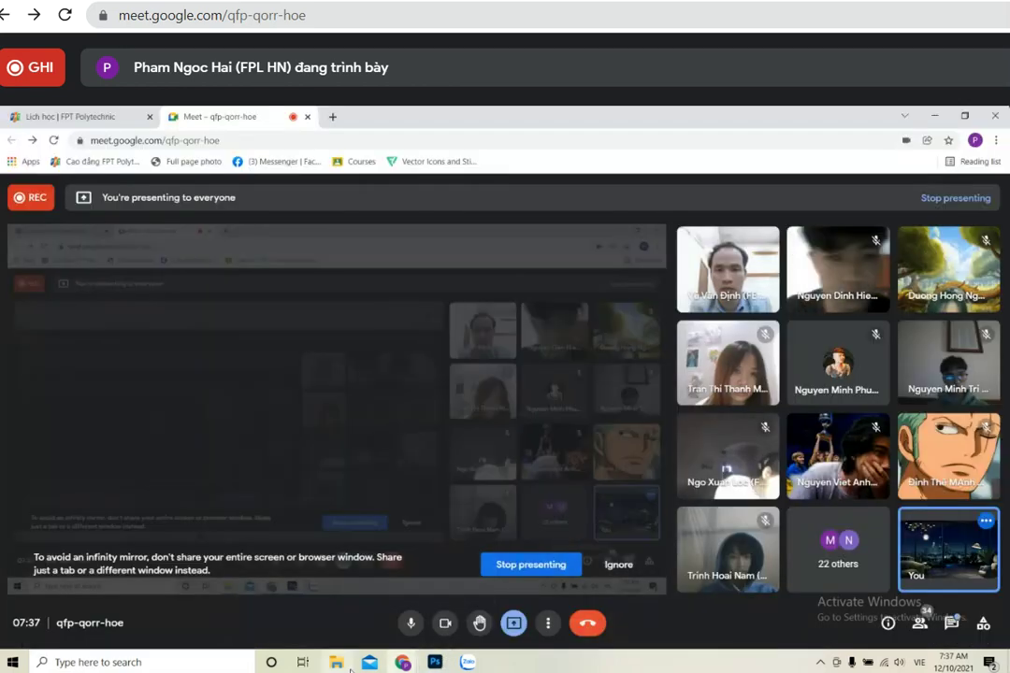
pyautogui.click(348, 666)
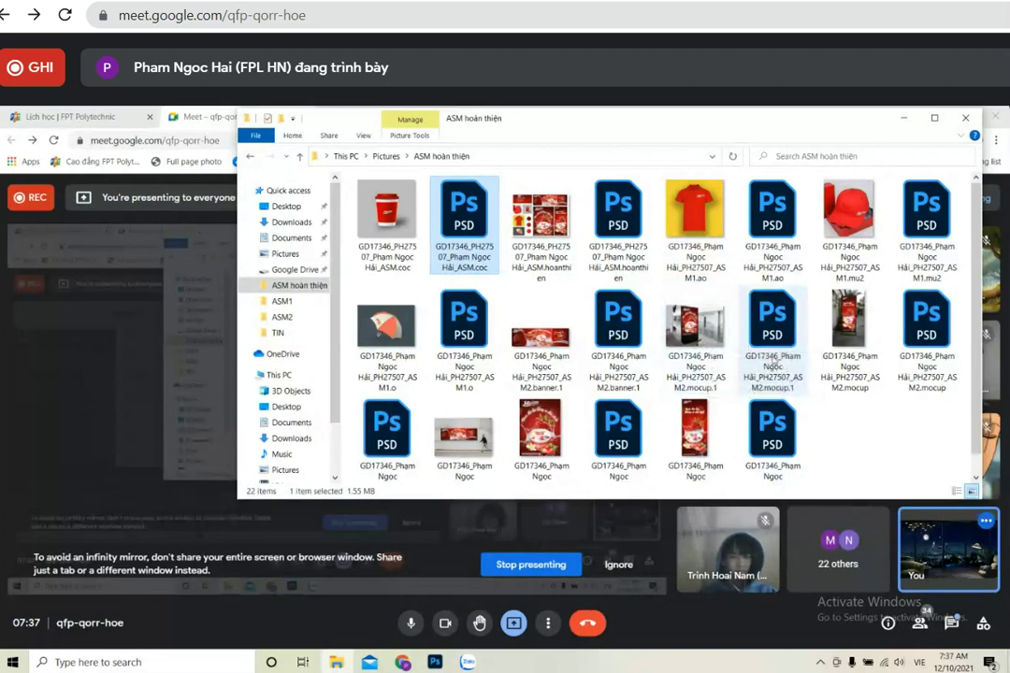
pyautogui.click(772, 365)
pyautogui.doubleClick(772, 364)
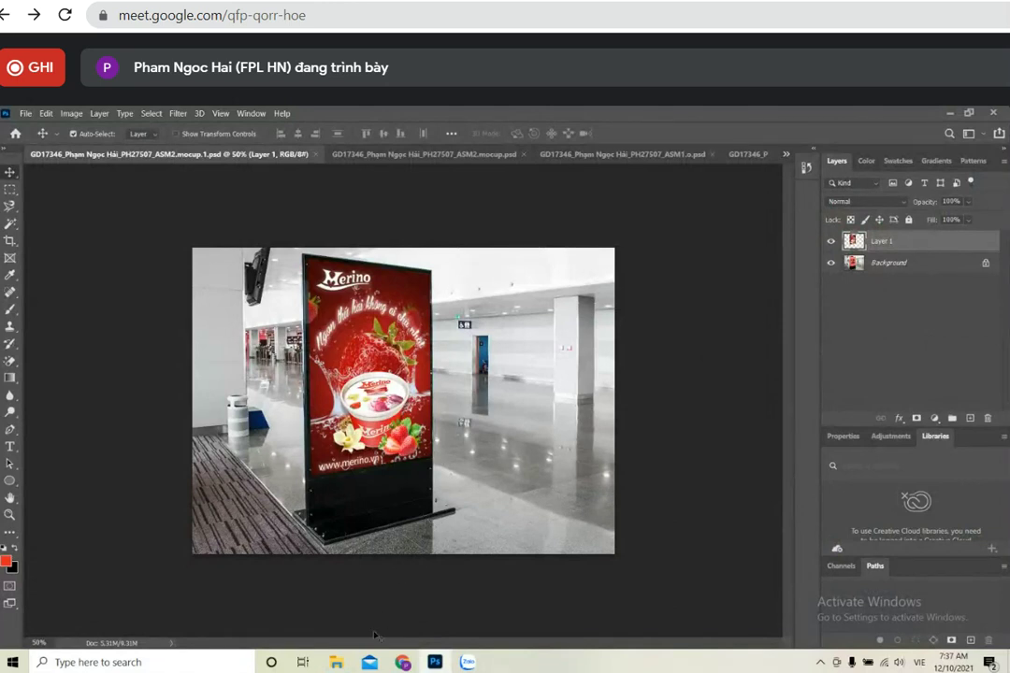
# Open ASM2.mocup from the same folder, then return to Photoshop's open-documents list
pyautogui.click(338, 665)
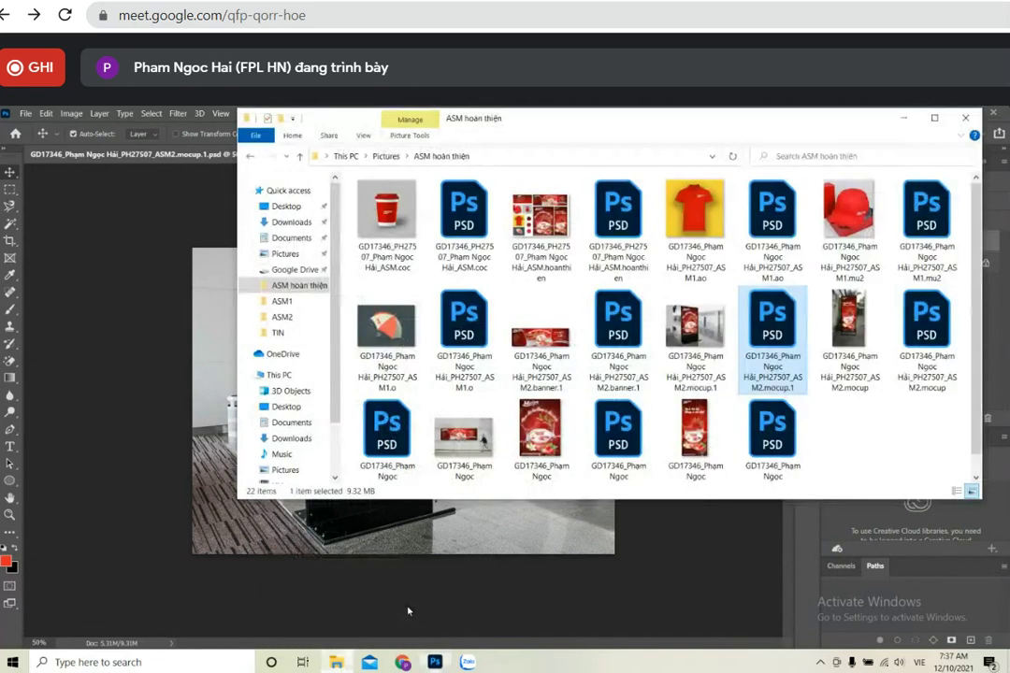
pyautogui.click(916, 369)
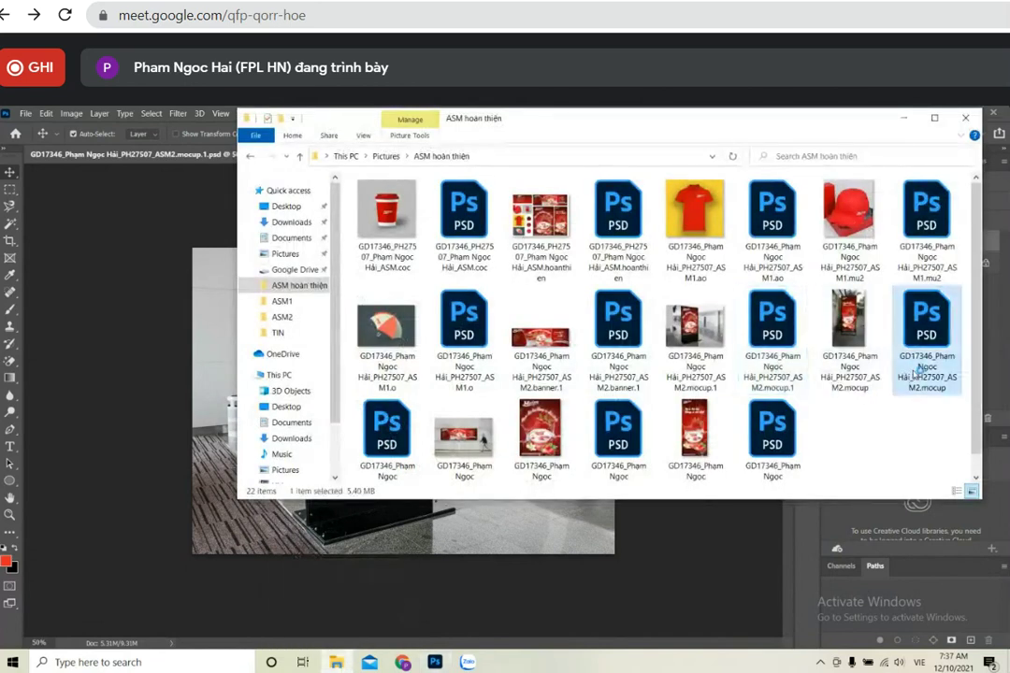
pyautogui.doubleClick(916, 370)
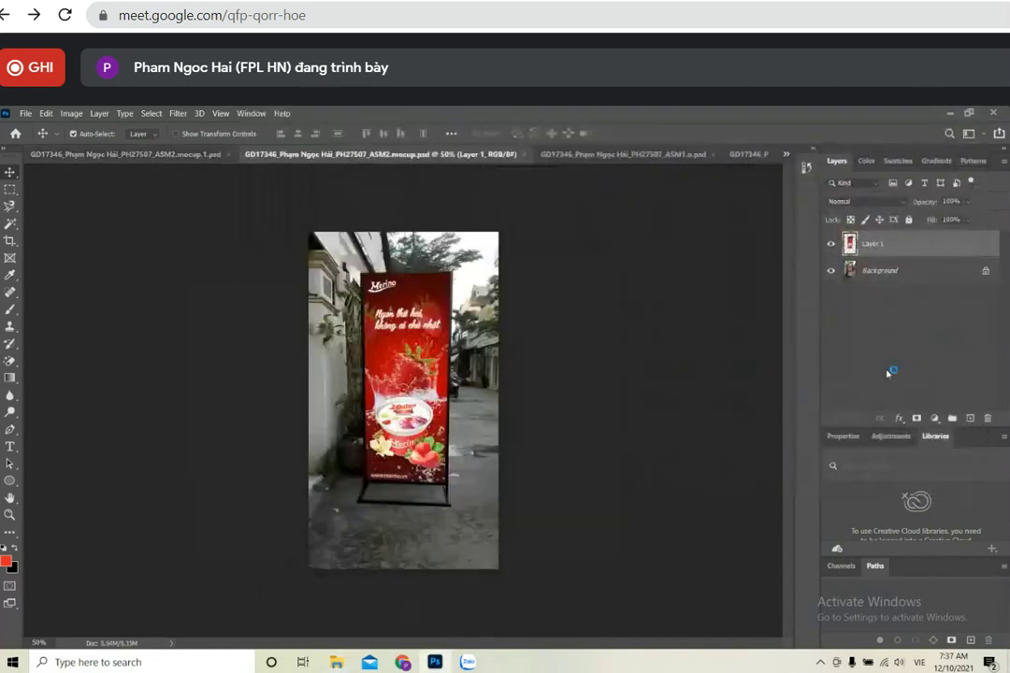
pyautogui.click(336, 662)
pyautogui.scroll(-1, 524, 374)
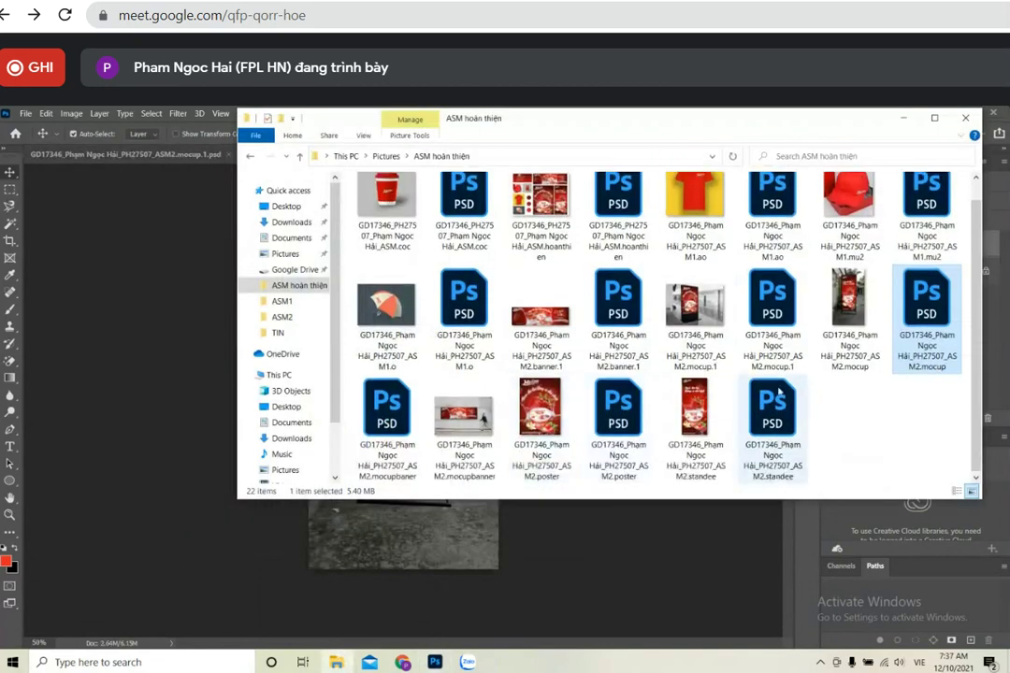
pyautogui.scroll(1, 779, 393)
pyautogui.click(434, 662)
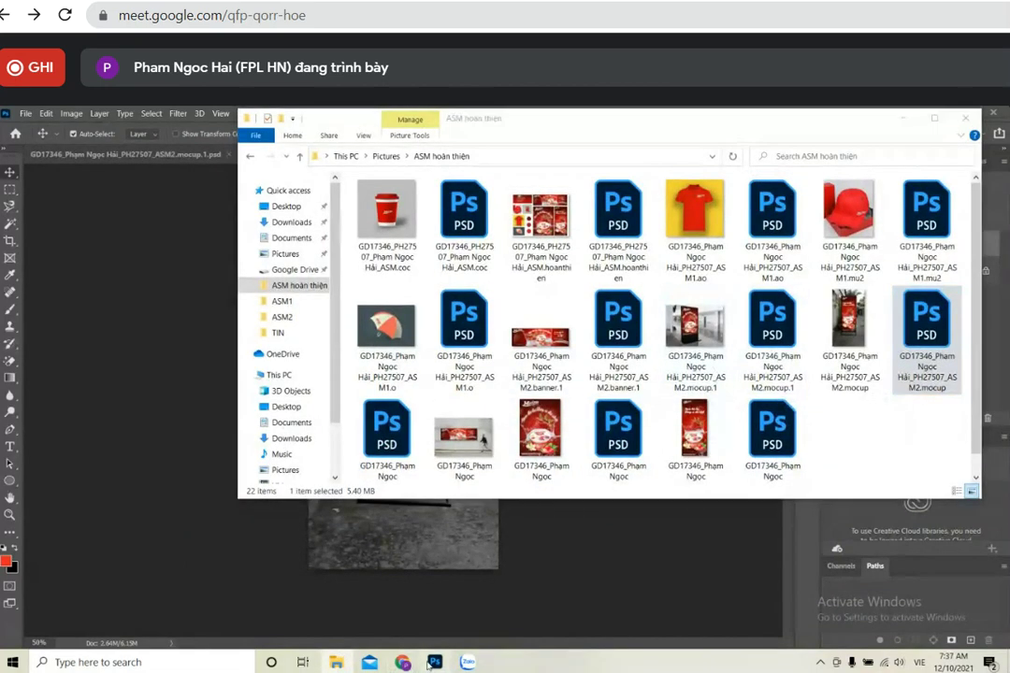
pyautogui.click(785, 154)
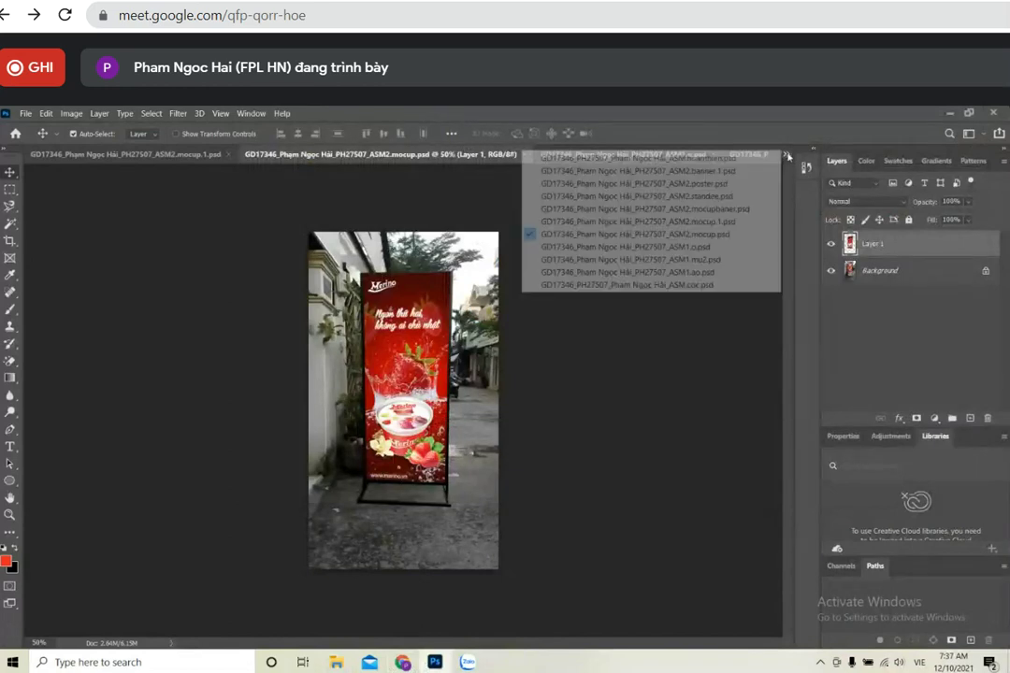
# Display the ASM.hoanthien.psd presentation board, then bring the Google Meet window forward
pyautogui.click(759, 160)
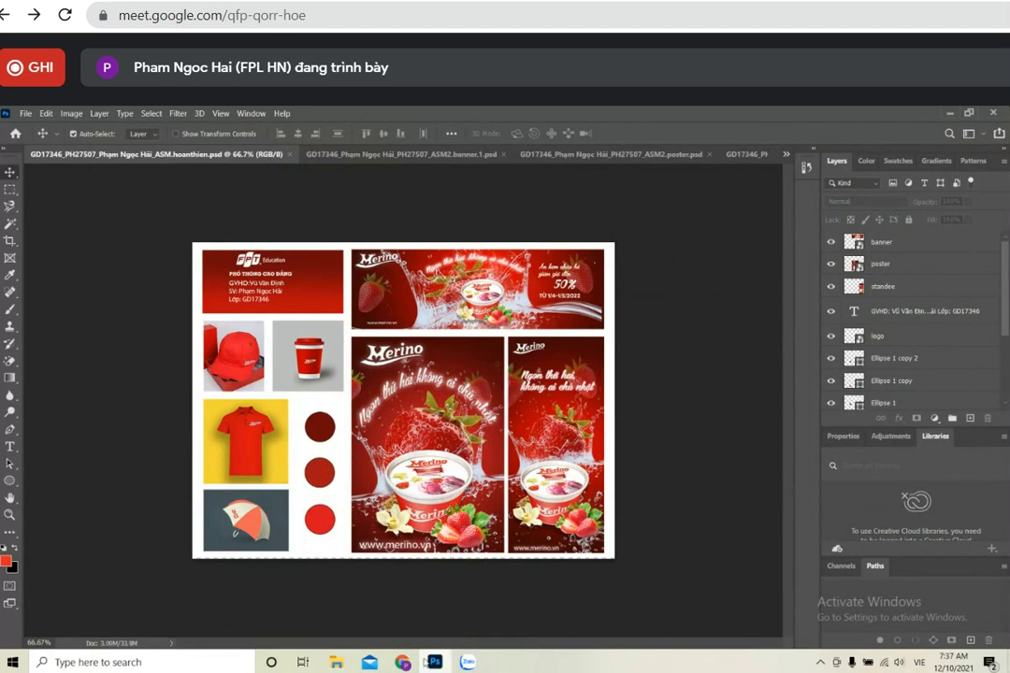
pyautogui.moveTo(402, 662)
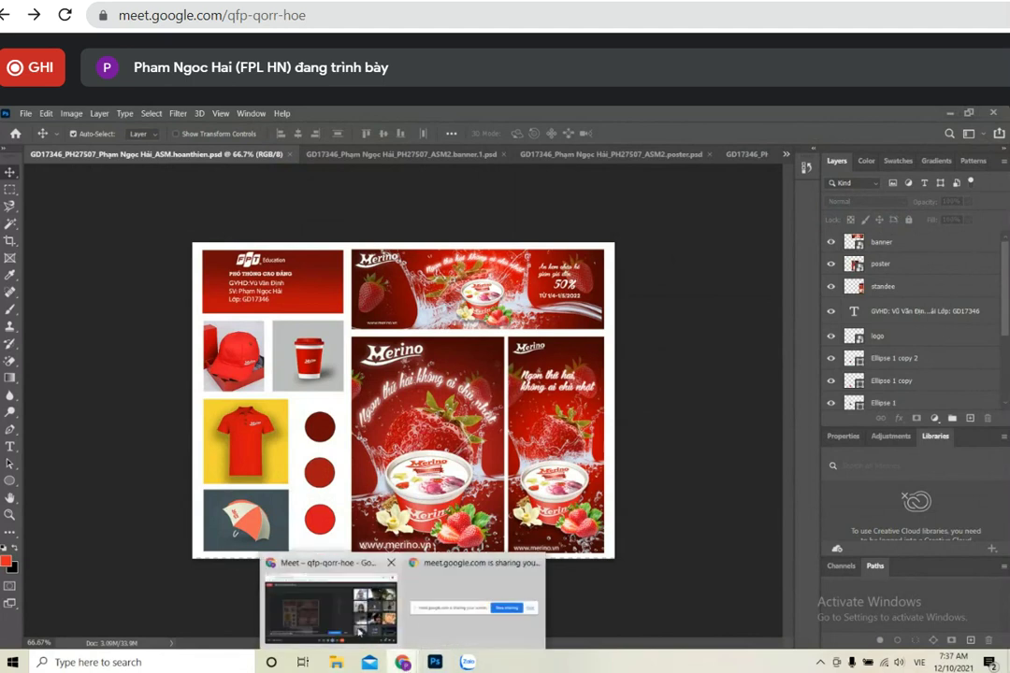
pyautogui.click(402, 624)
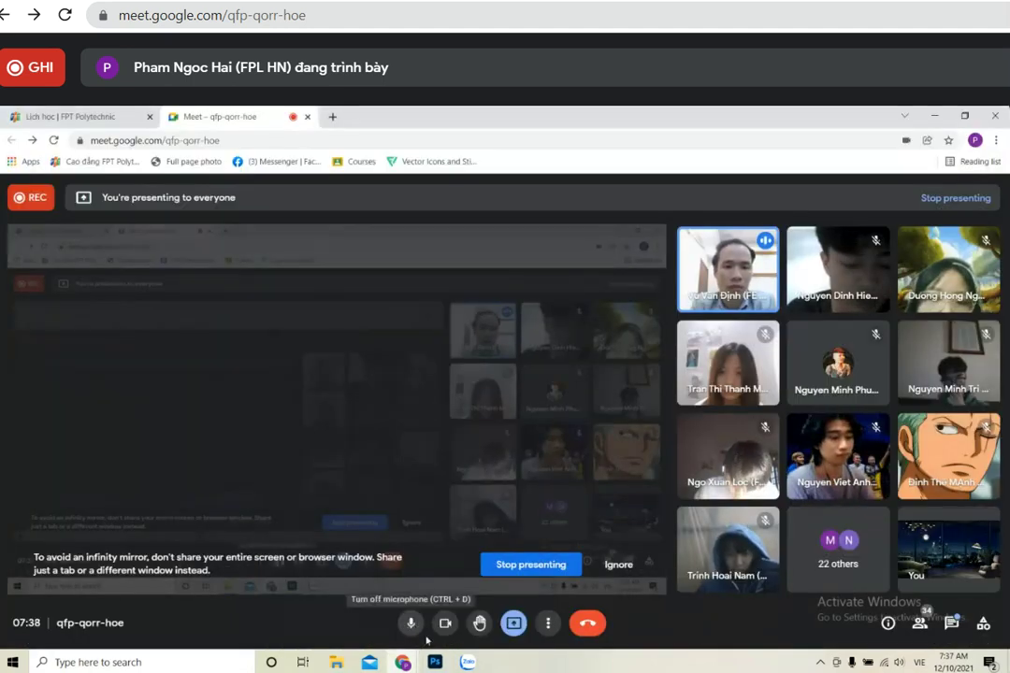
# Bring Photoshop back in front of Google Meet, showing the ASM.hoanthien.psd board
pyautogui.click(435, 662)
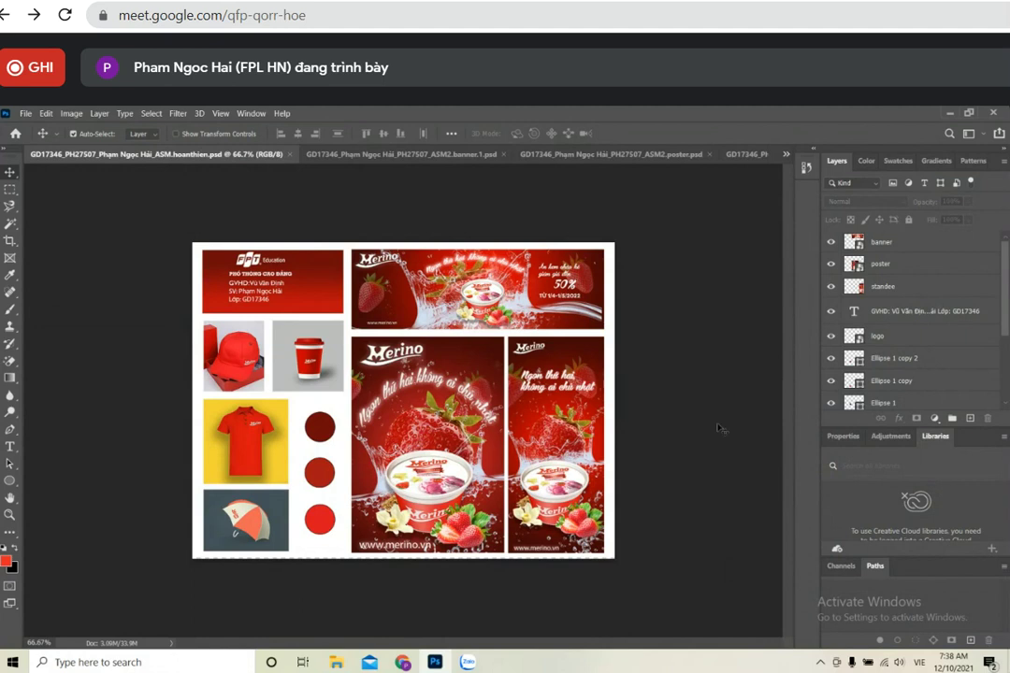
# View the ASM1.o.psd umbrella mockup, then switch to the ASM1.mu2.psd red cap mockup
pyautogui.click(786, 154)
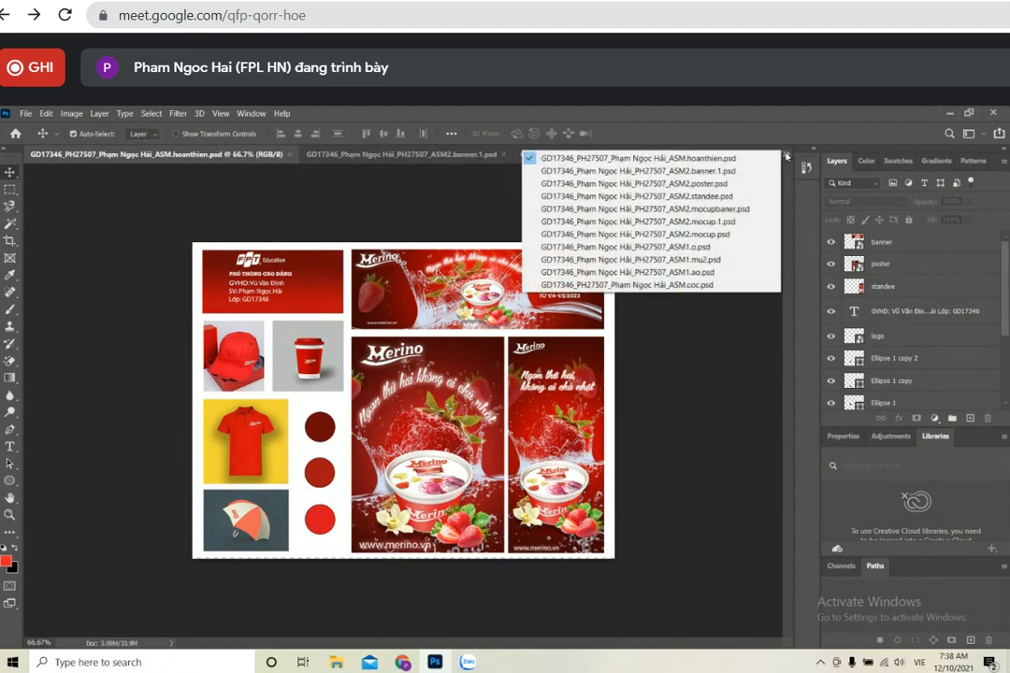
pyautogui.click(691, 247)
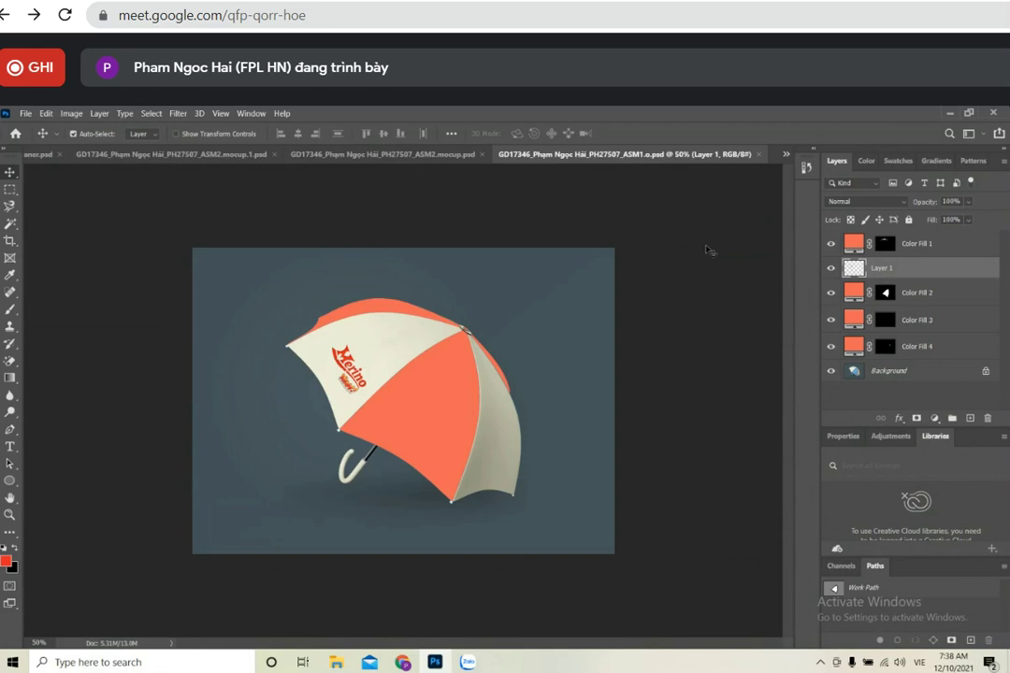
pyautogui.click(785, 156)
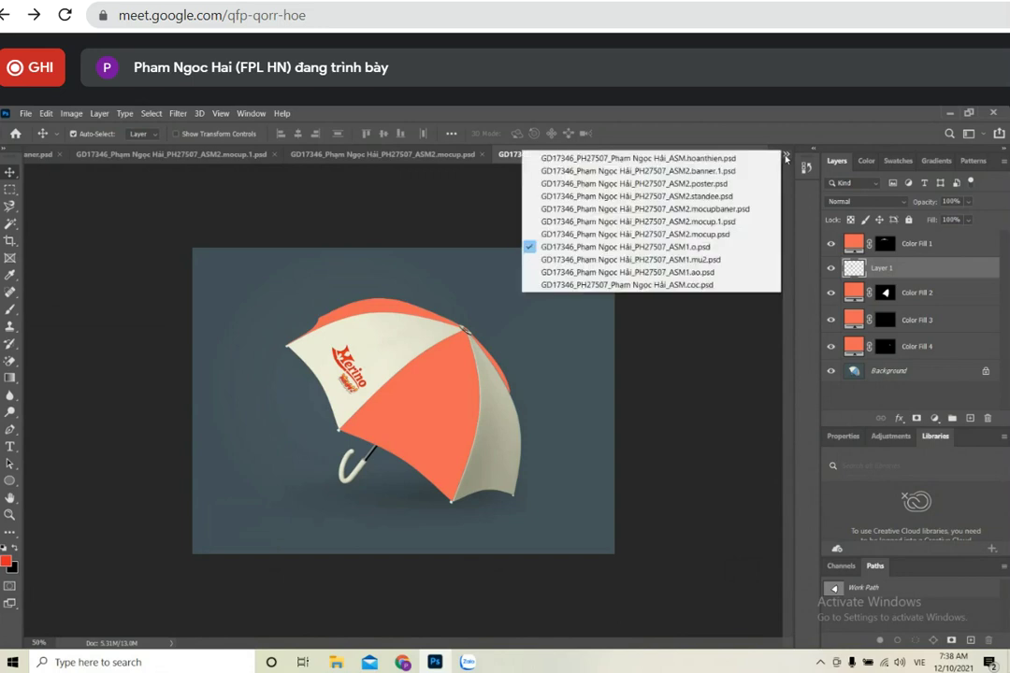
pyautogui.click(712, 248)
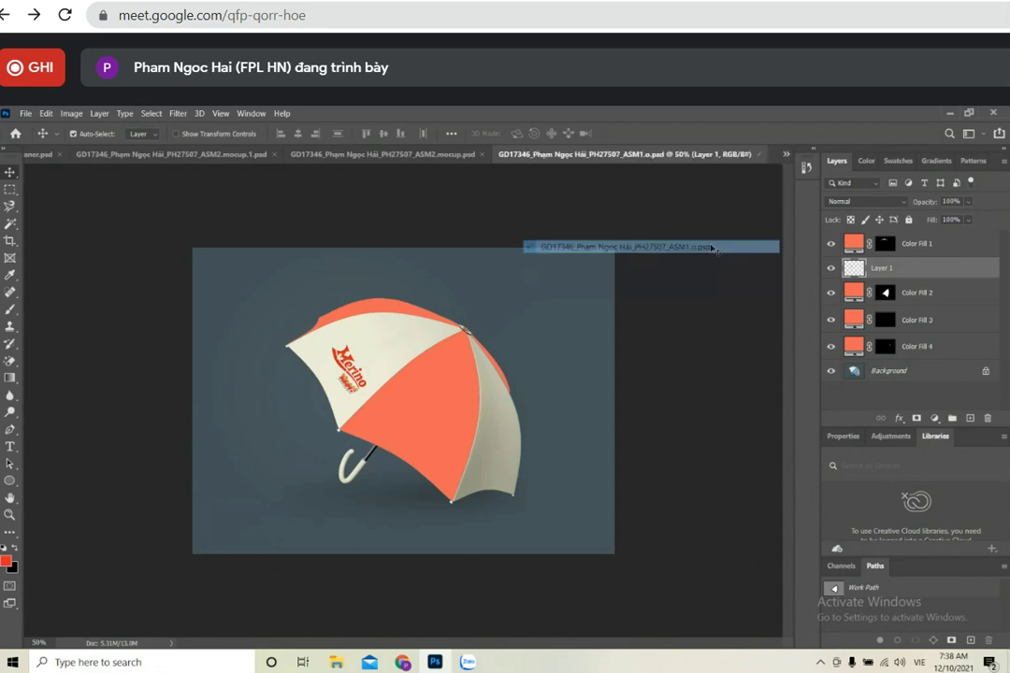
pyautogui.click(786, 156)
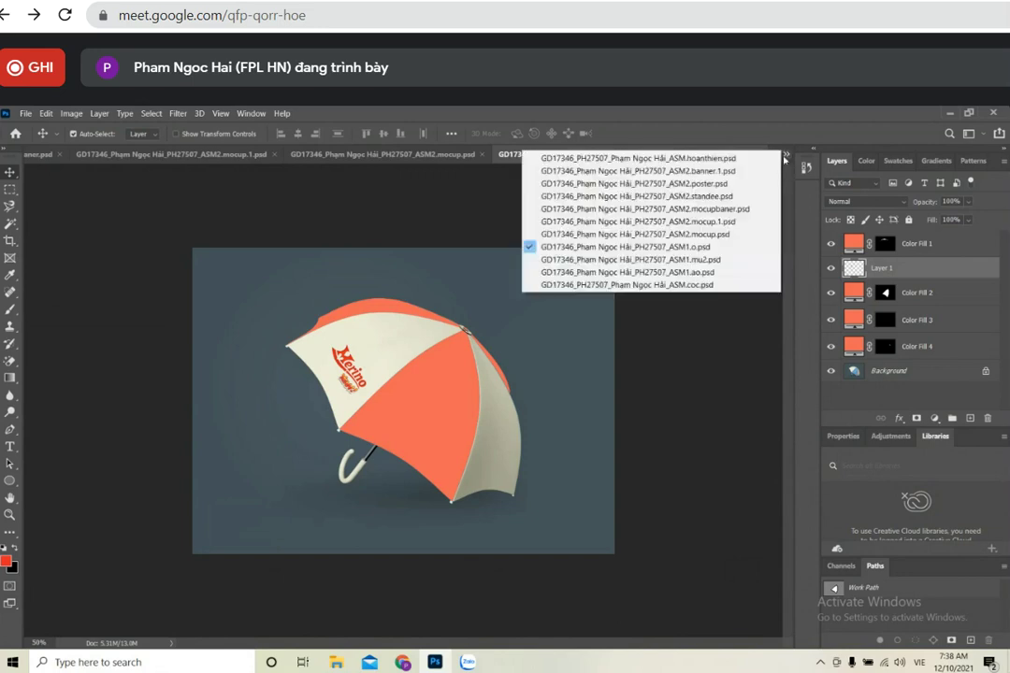
pyautogui.click(709, 260)
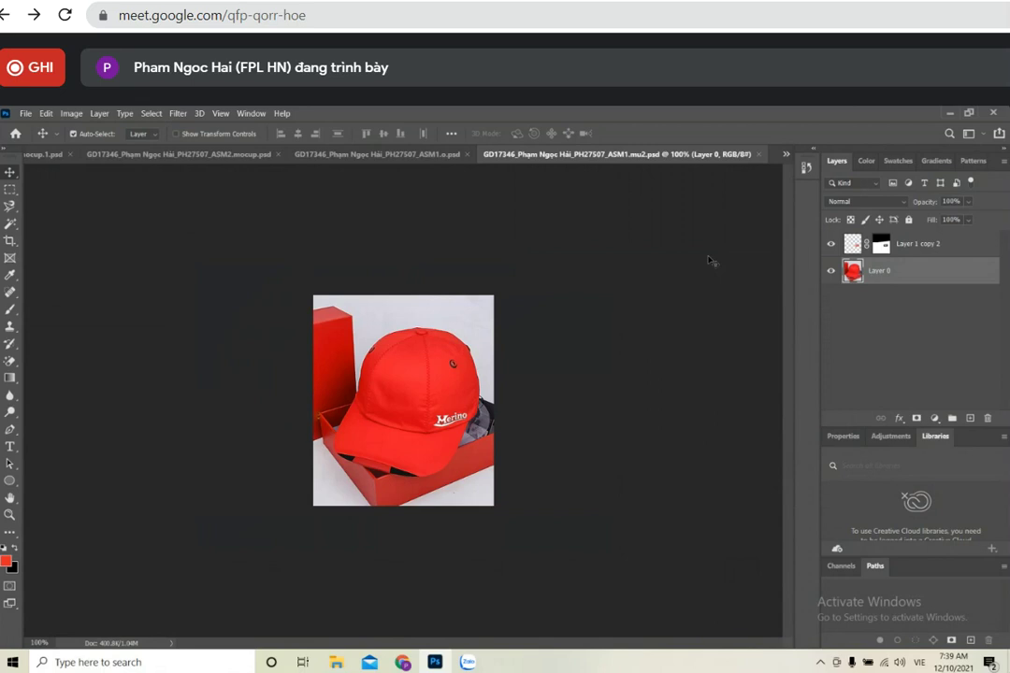
# View the standee design ASM2.standee.psd, then switch to the billboard mockup mocupbaner.psd
pyautogui.click(784, 156)
pyautogui.click(785, 156)
pyautogui.click(785, 156)
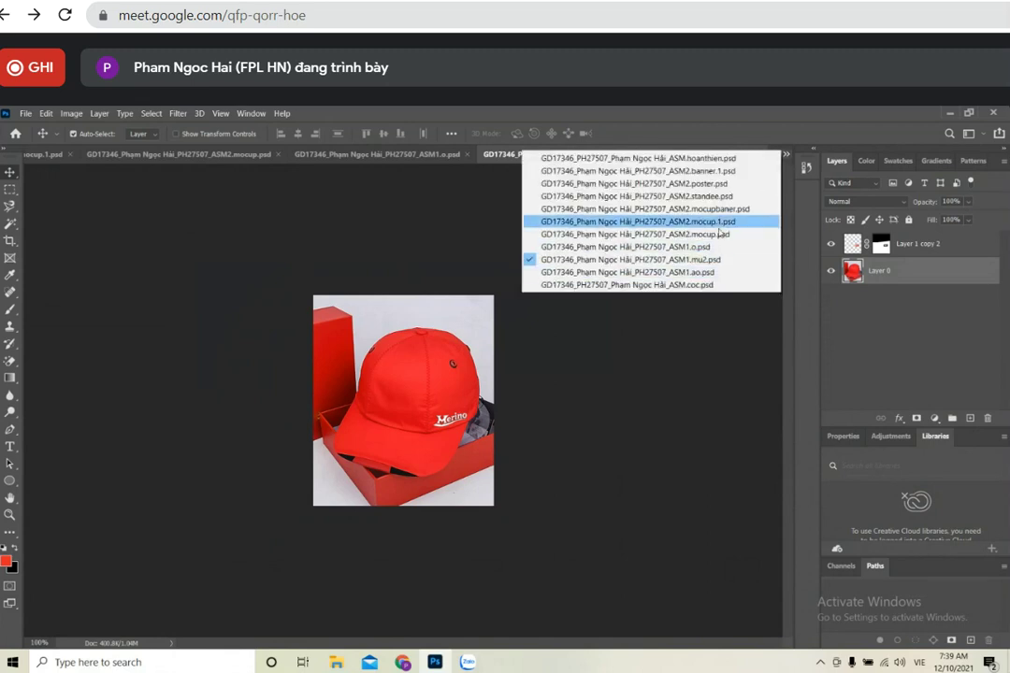
pyautogui.click(716, 196)
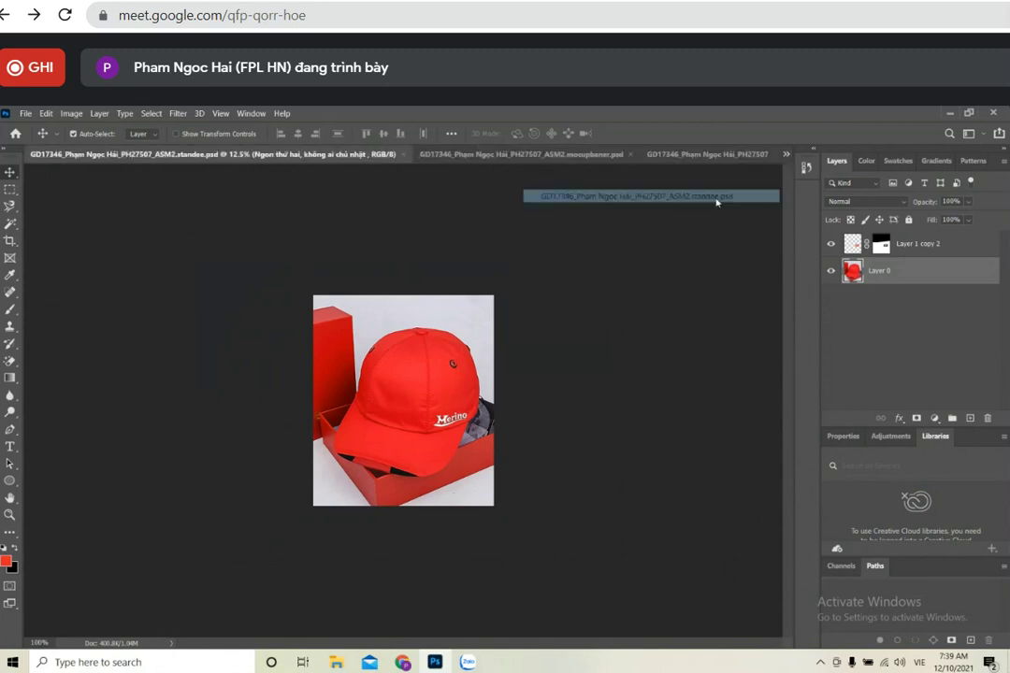
pyautogui.click(785, 154)
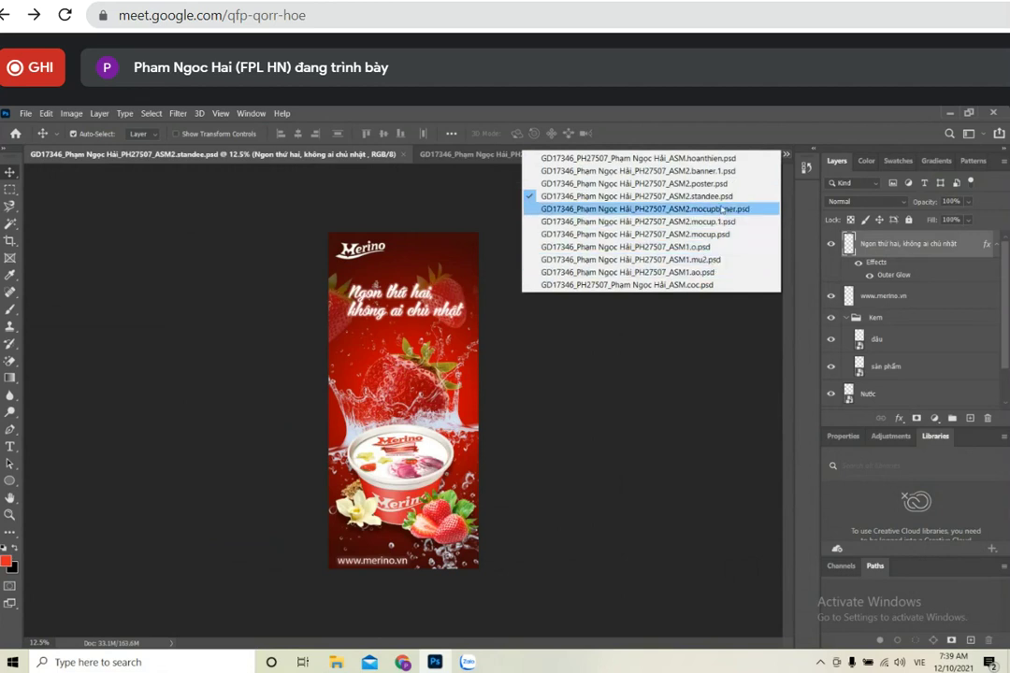
pyautogui.click(721, 210)
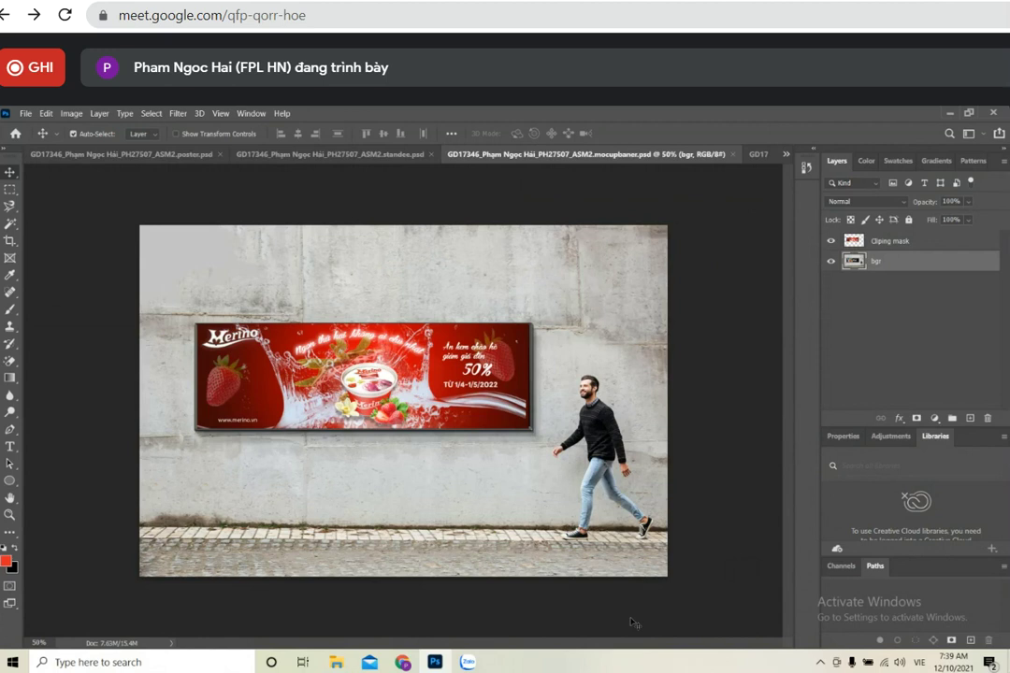
# Open ASM2.mocup.1.psd from the ASM hoàn thiện folder in Photoshop
pyautogui.click(343, 664)
pyautogui.scroll(-2, 654, 393)
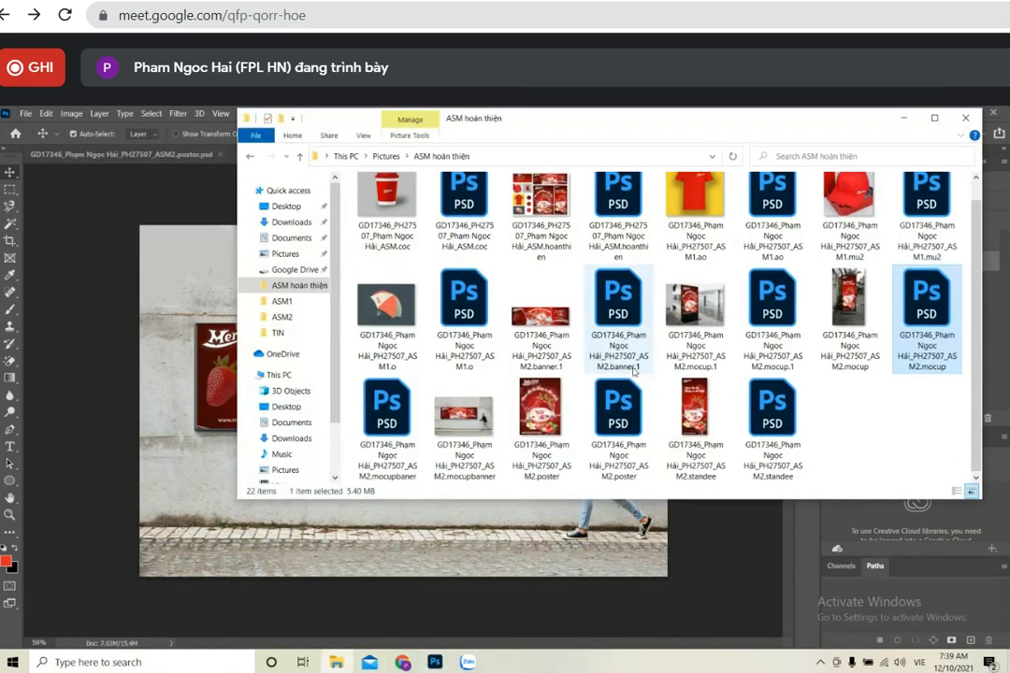
pyautogui.click(757, 334)
pyautogui.doubleClick(758, 334)
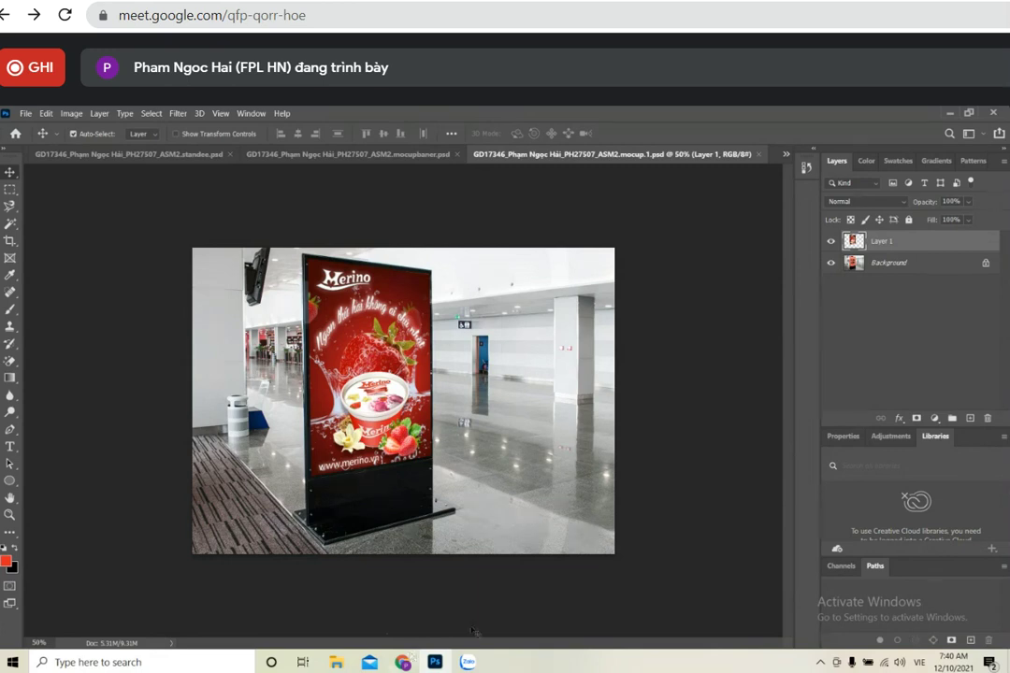
# Review the ASM.hoanthien.psd board zoomed in, then switch to ASM2.banner.1.psd
pyautogui.click(787, 156)
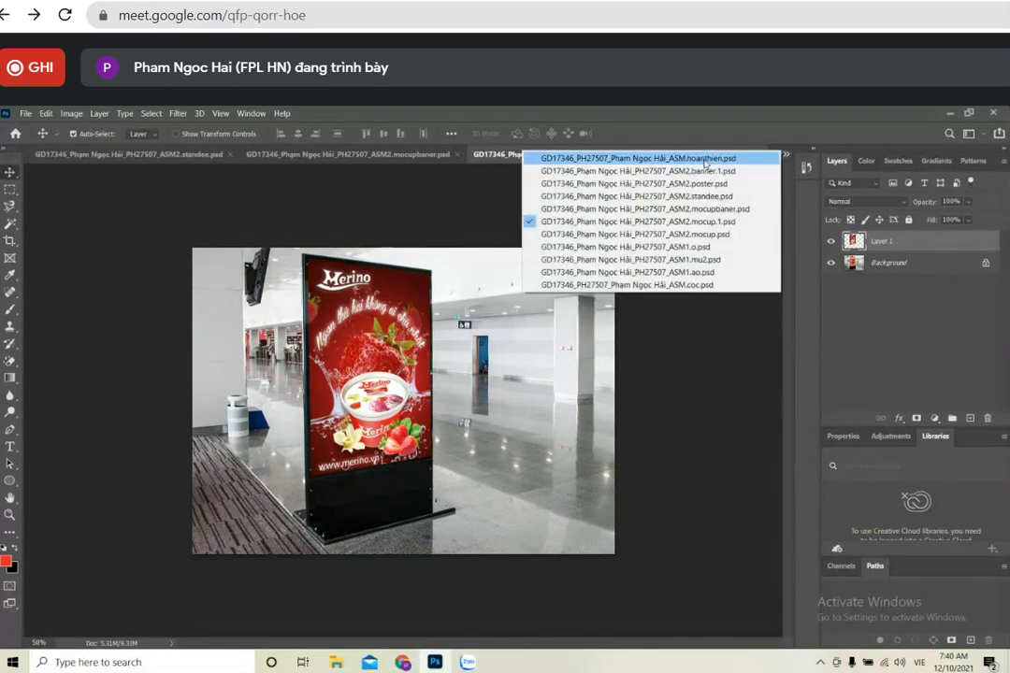
pyautogui.click(705, 159)
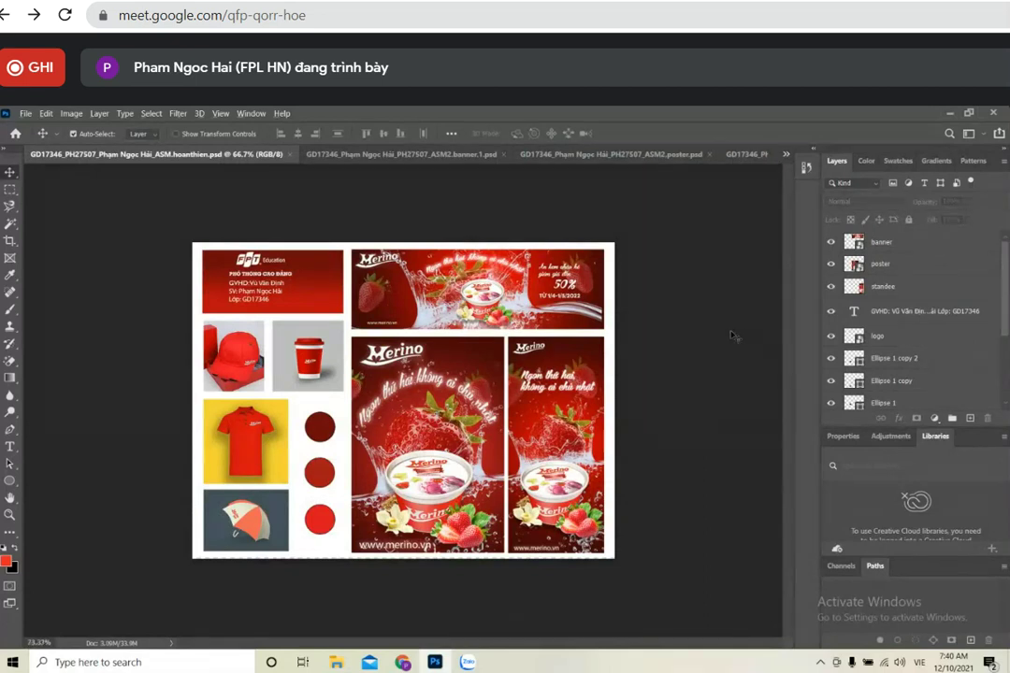
pyautogui.scroll(2, 735, 335)
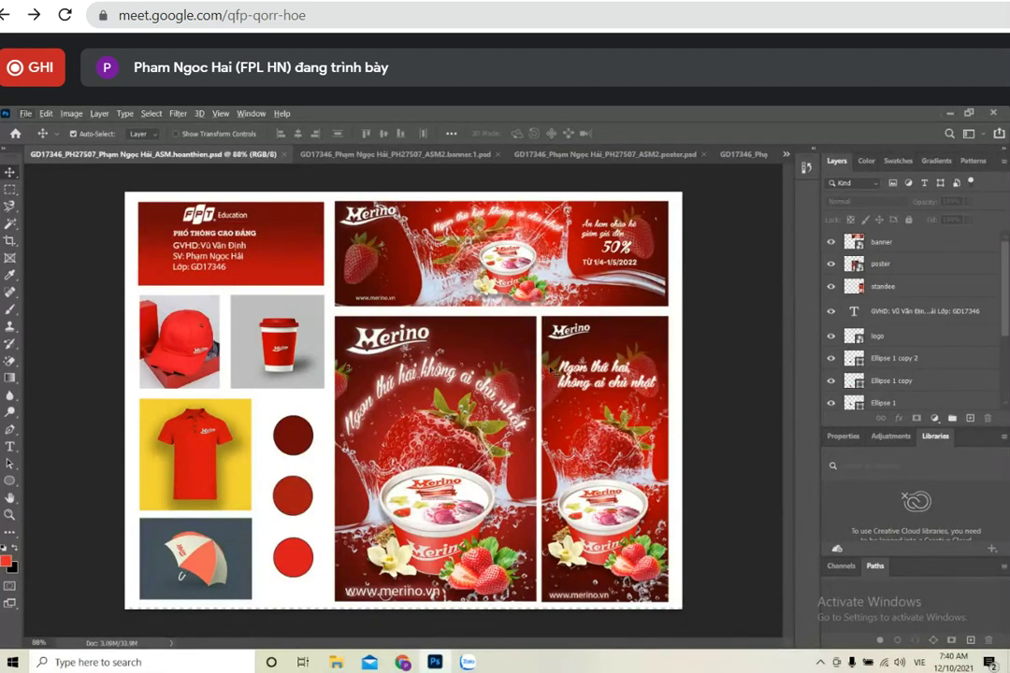
pyautogui.click(785, 154)
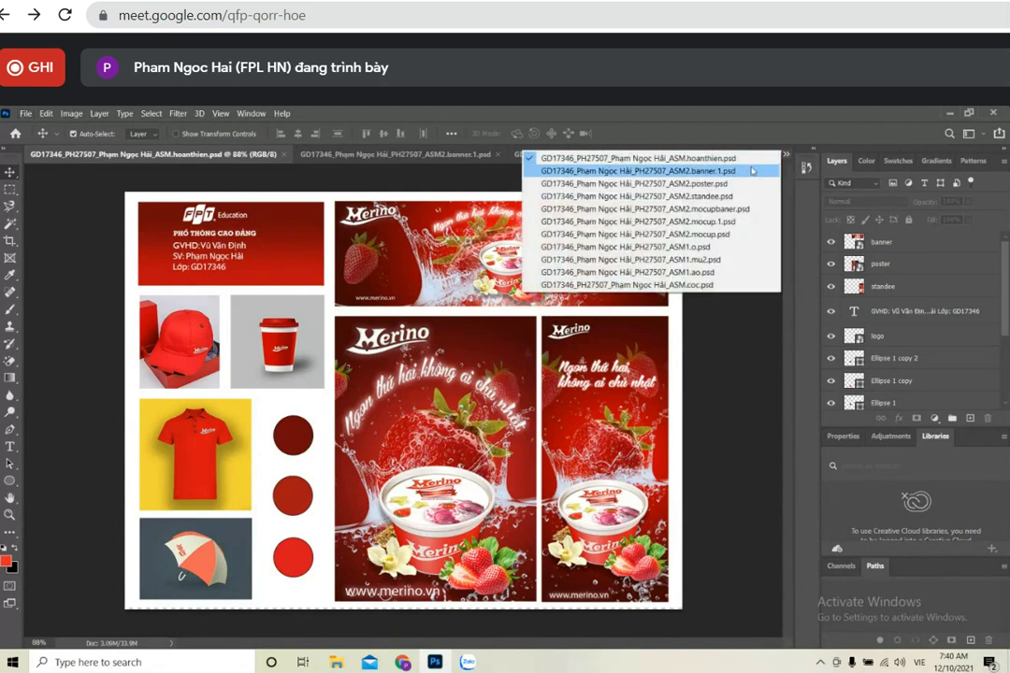
pyautogui.click(745, 172)
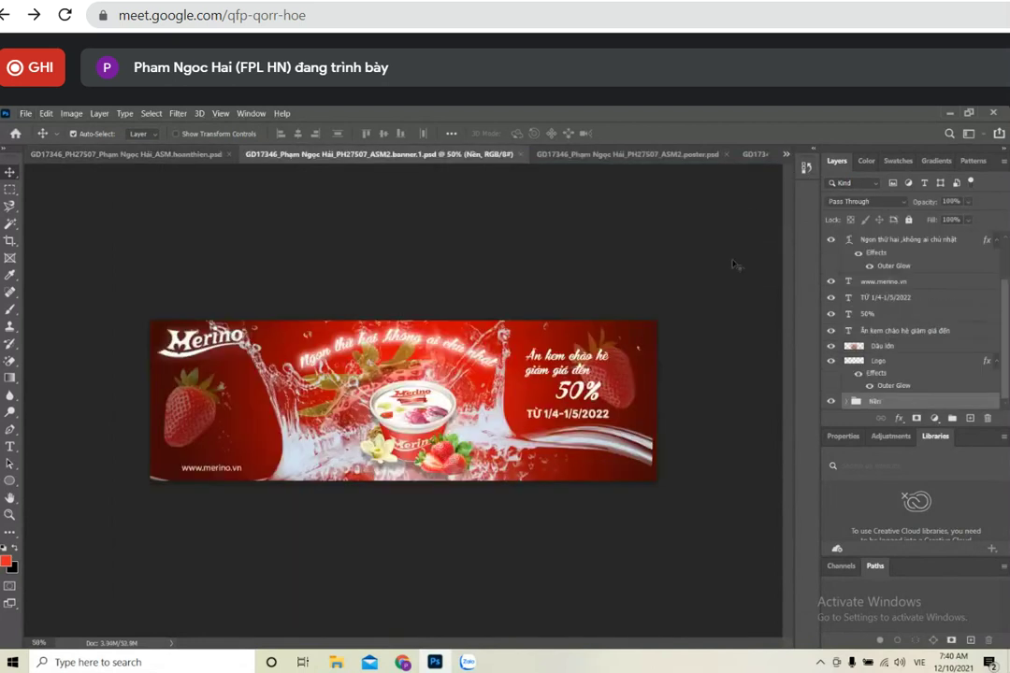
# Bring the Nước water-splash layer to the top and shift it slightly right
pyautogui.scroll(1, 699, 286)
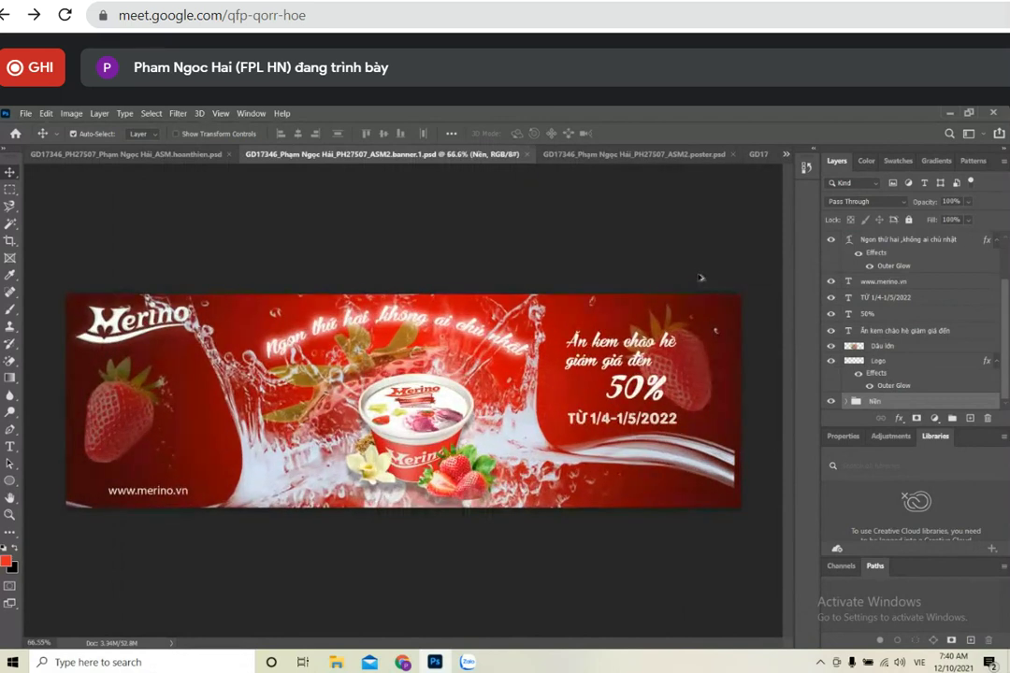
pyautogui.scroll(1, 716, 276)
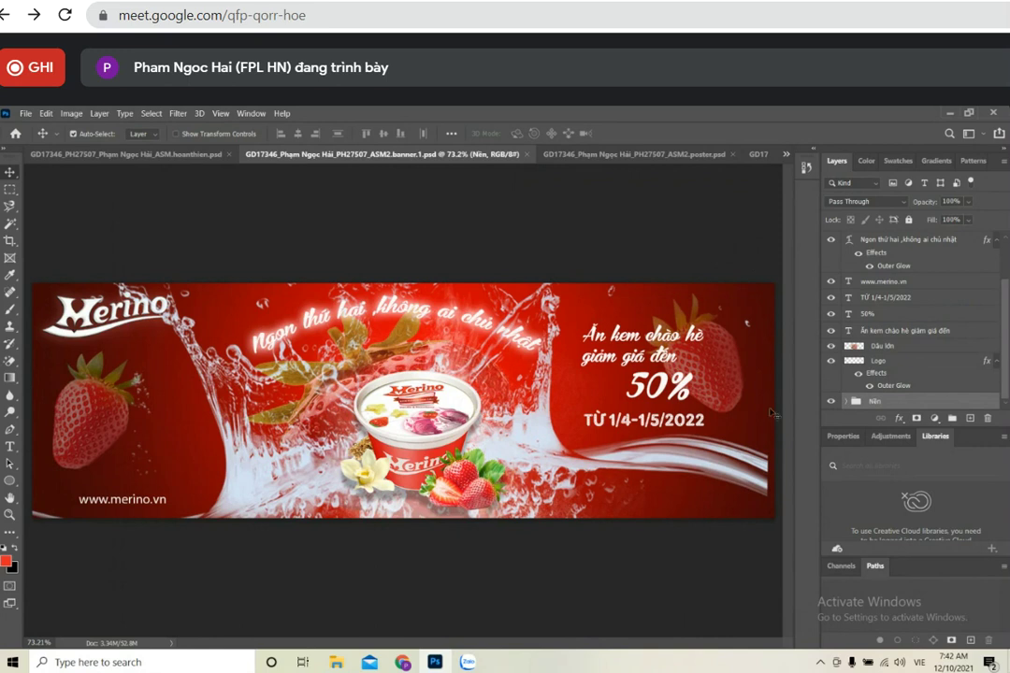
pyautogui.hotkey('ctrl', 'v')
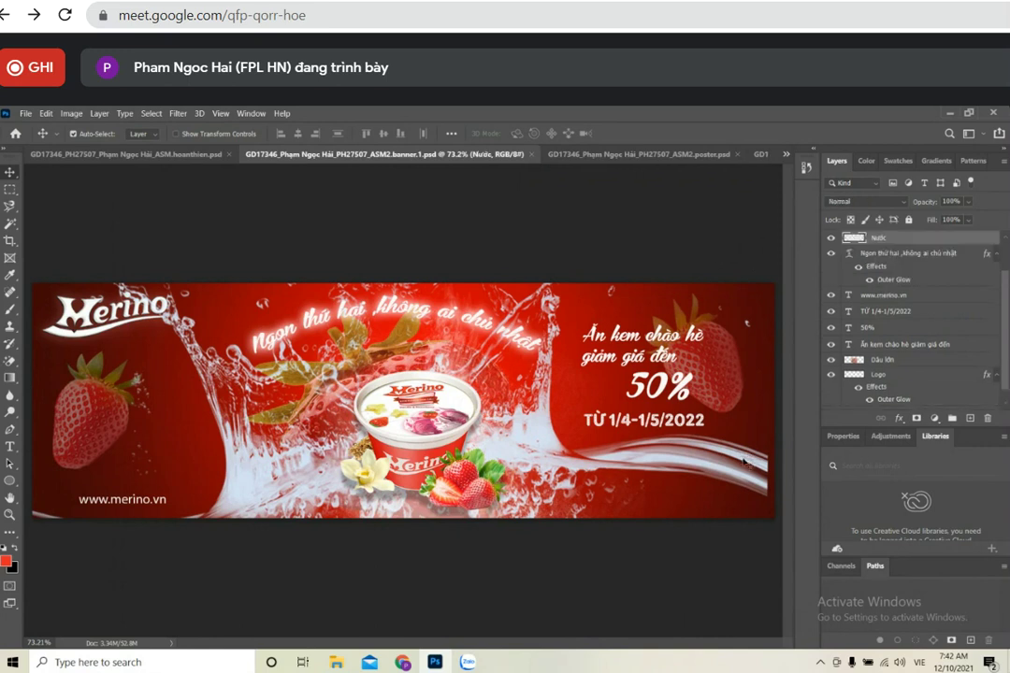
pyautogui.moveTo(745, 459); pyautogui.dragTo(753, 460)
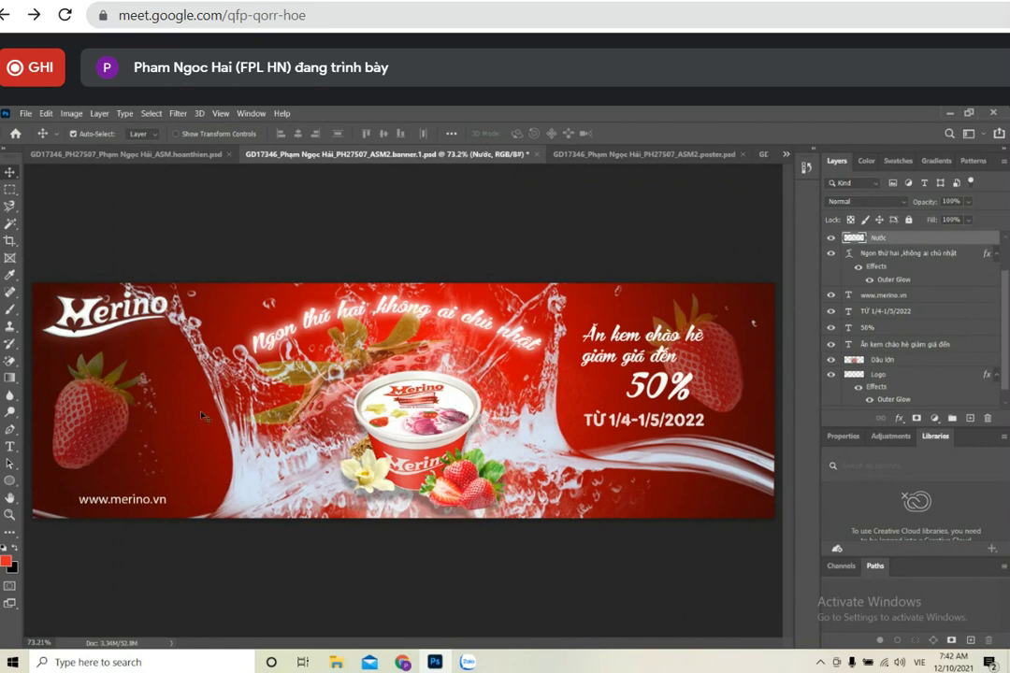
# Reposition the small strawberry, red background and Merino logo on the banner
pyautogui.click(82, 416)
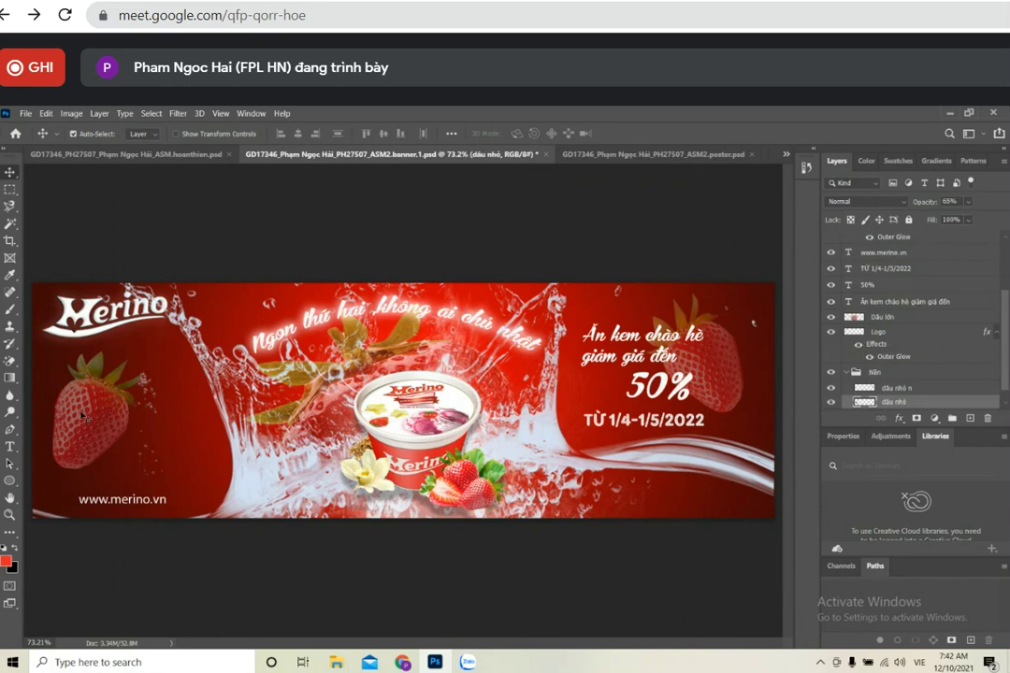
pyautogui.moveTo(83, 416); pyautogui.dragTo(65, 443)
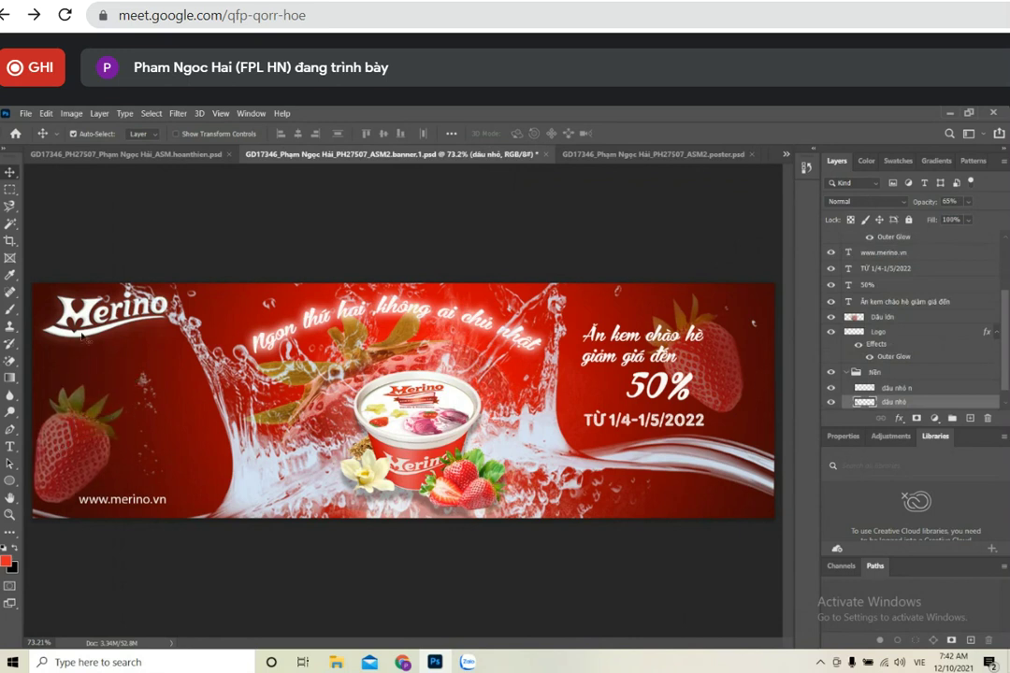
pyautogui.moveTo(82, 334)
pyautogui.mouseDown()
pyautogui.moveTo(75, 348)
pyautogui.moveTo(98, 330)
pyautogui.mouseUp()
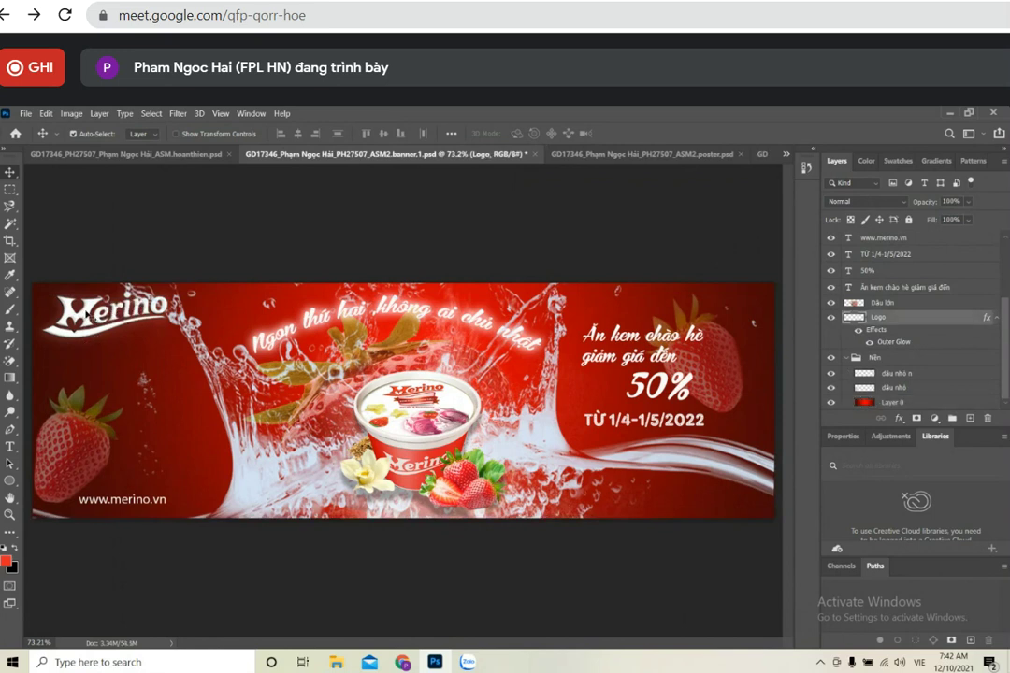
pyautogui.moveTo(93, 319); pyautogui.dragTo(76, 331)
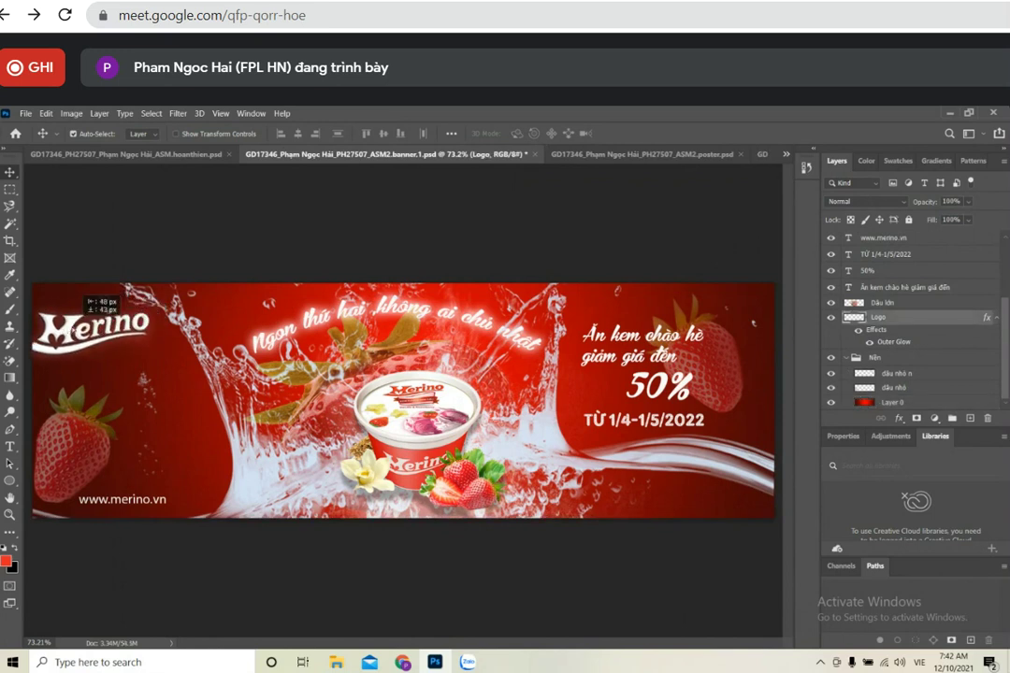
pyautogui.moveTo(76, 329); pyautogui.dragTo(91, 333)
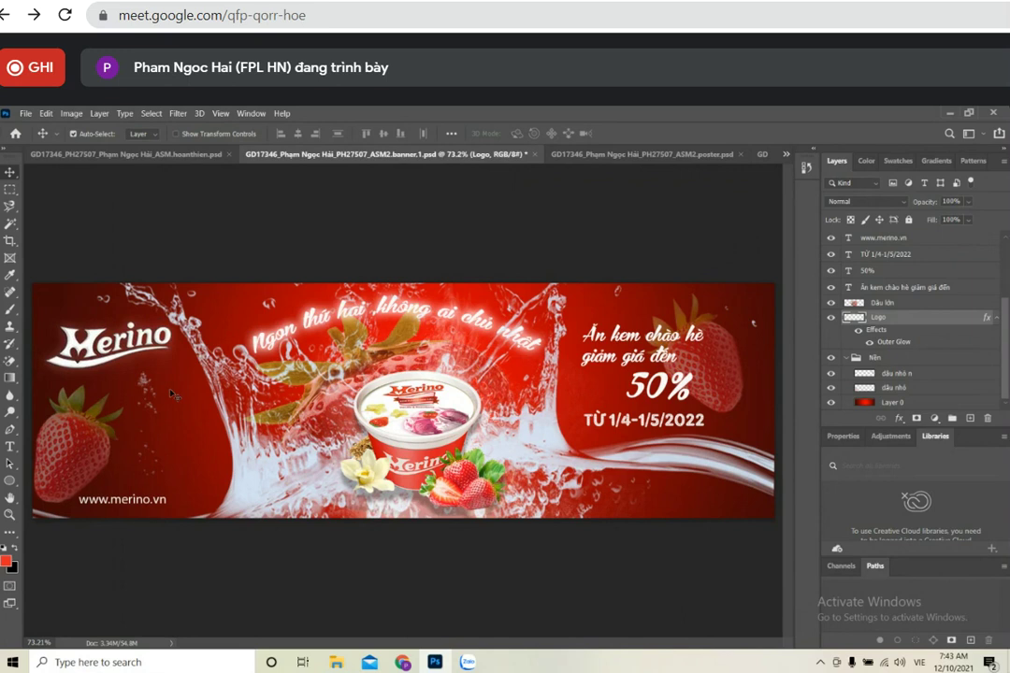
pyautogui.click(104, 505)
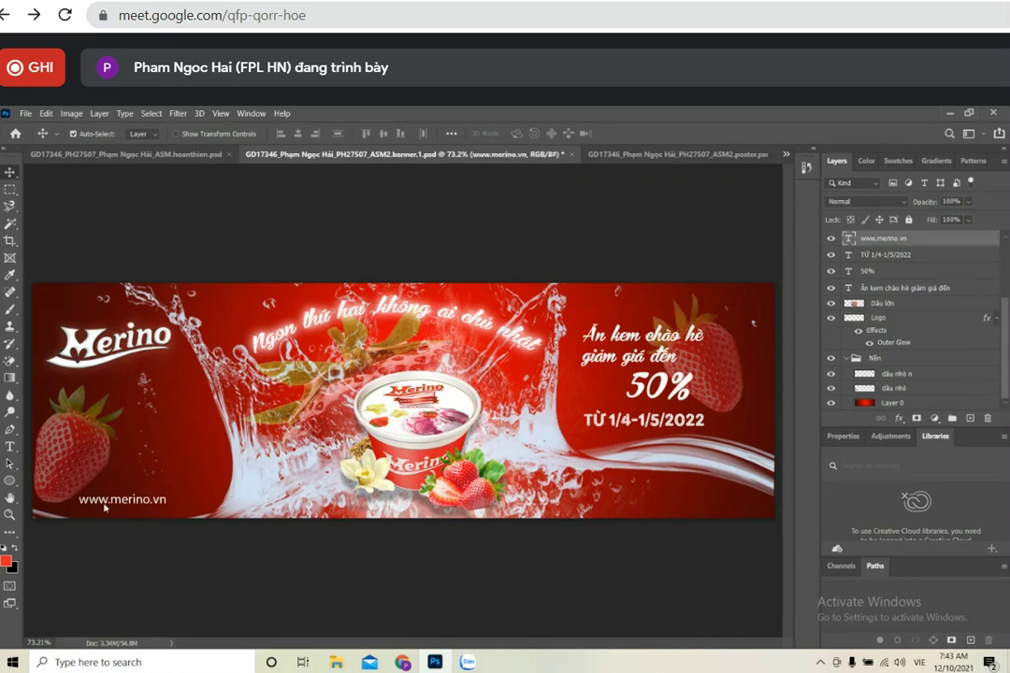
pyautogui.moveTo(104, 508); pyautogui.dragTo(110, 512)
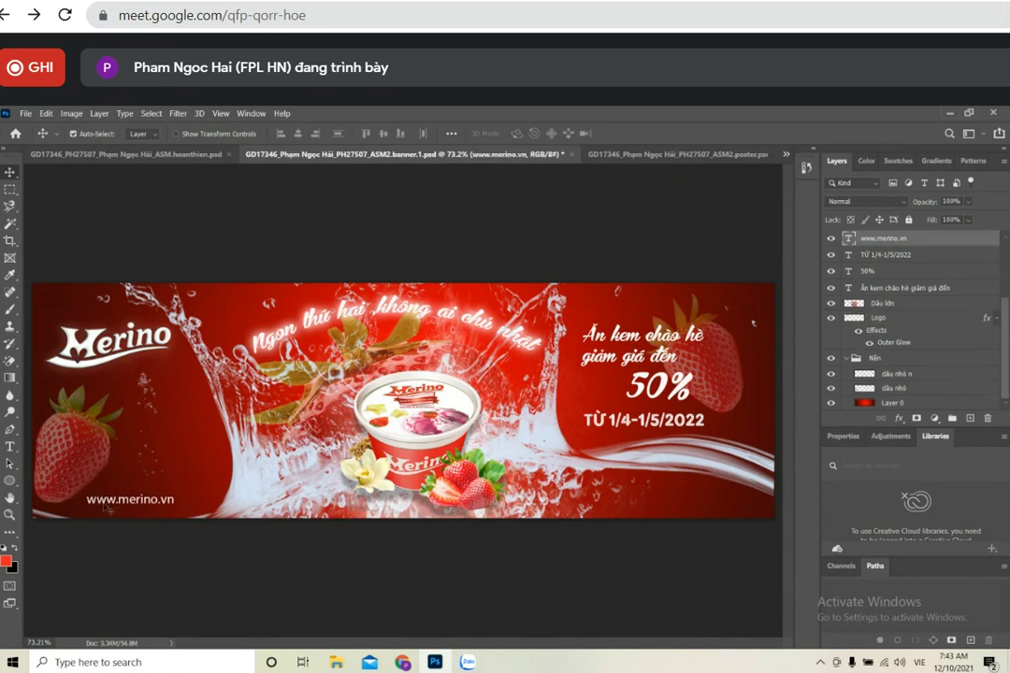
pyautogui.hotkey('shift', 'Up')
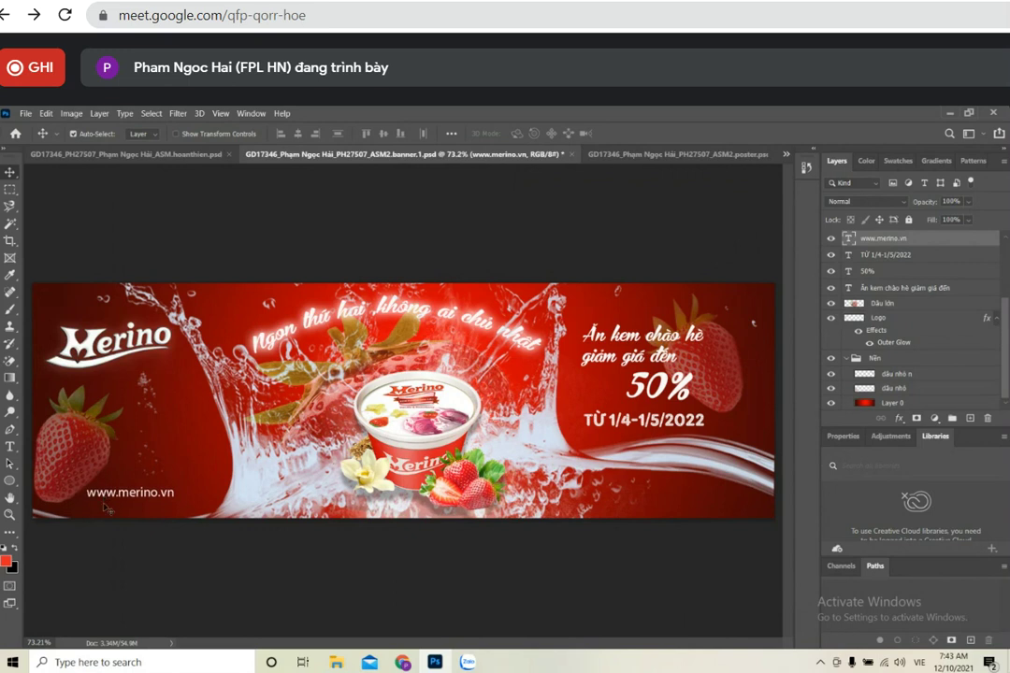
pyautogui.click(64, 381)
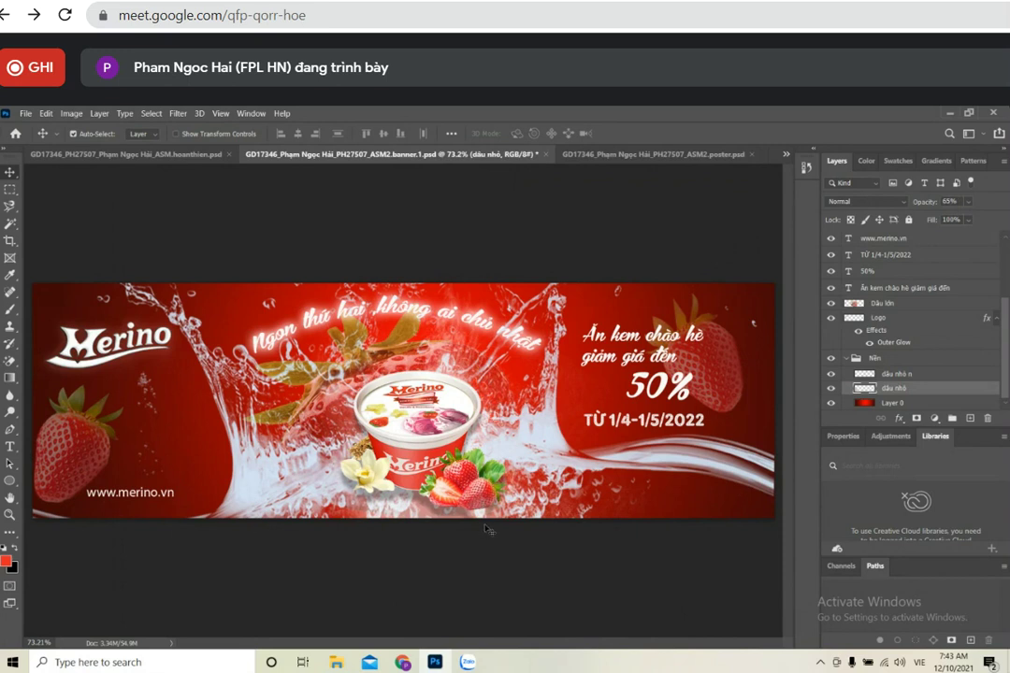
# Save over the existing ASM2.banner.1.psd, replacing it, and switch to ASM2.standee.psd
pyautogui.press('ctrl')
pyautogui.hotkey('ctrl', 'shift', 's')
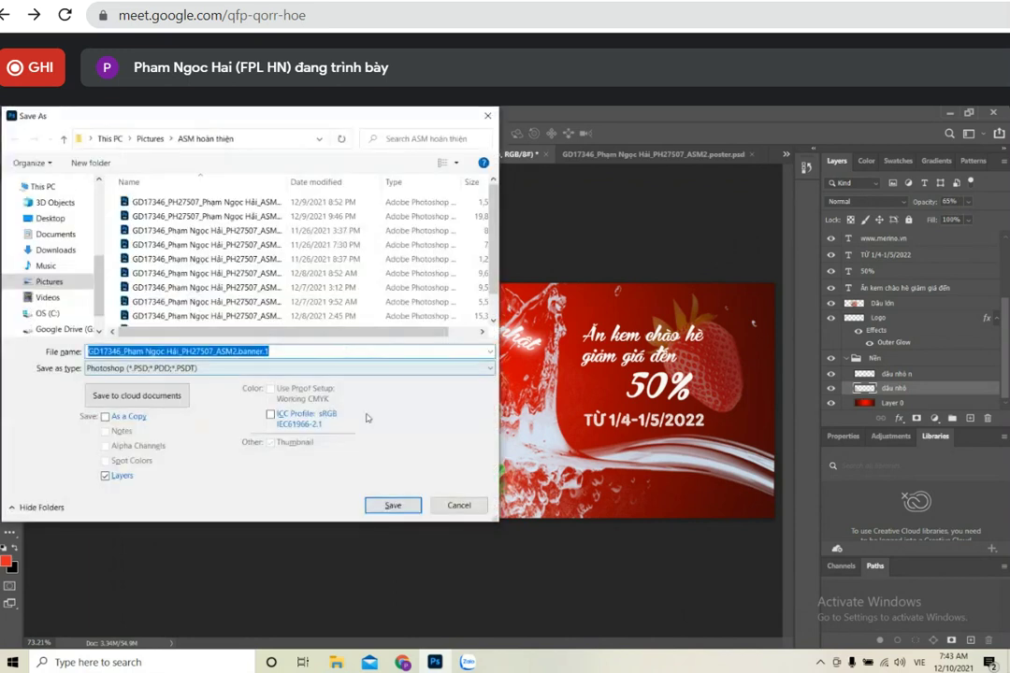
pyautogui.click(392, 506)
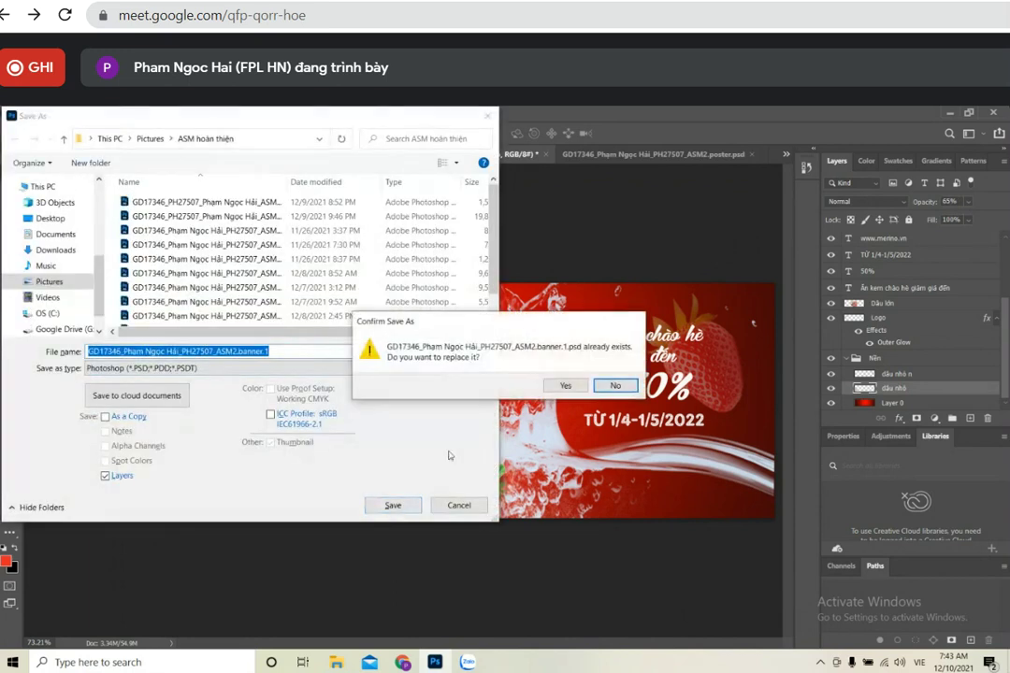
pyautogui.click(562, 384)
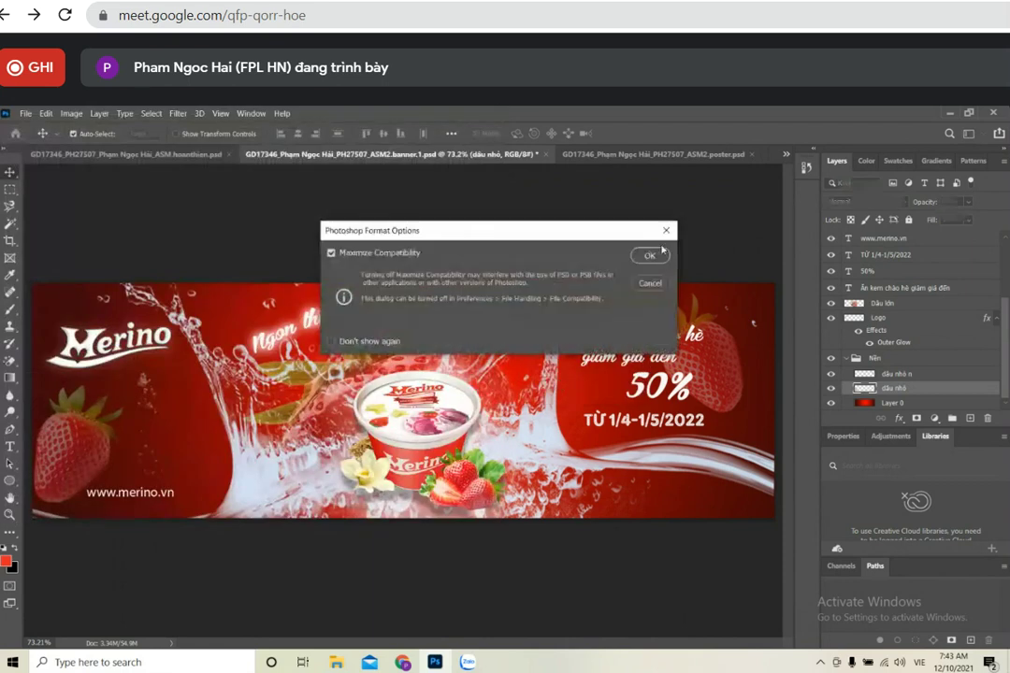
pyautogui.press('Return')
pyautogui.click(785, 154)
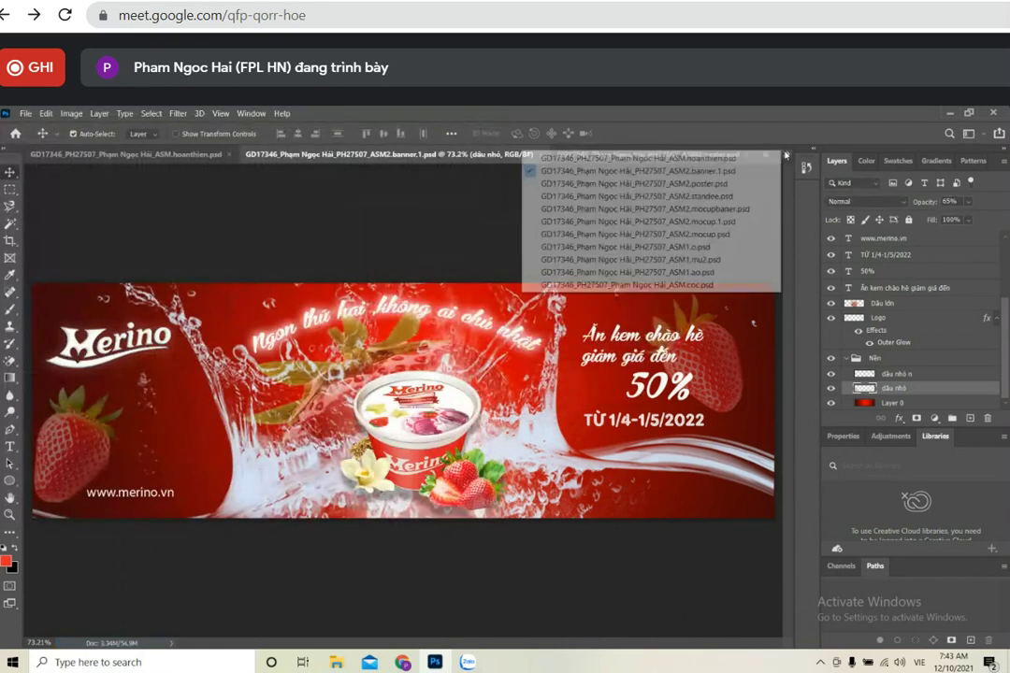
pyautogui.click(721, 198)
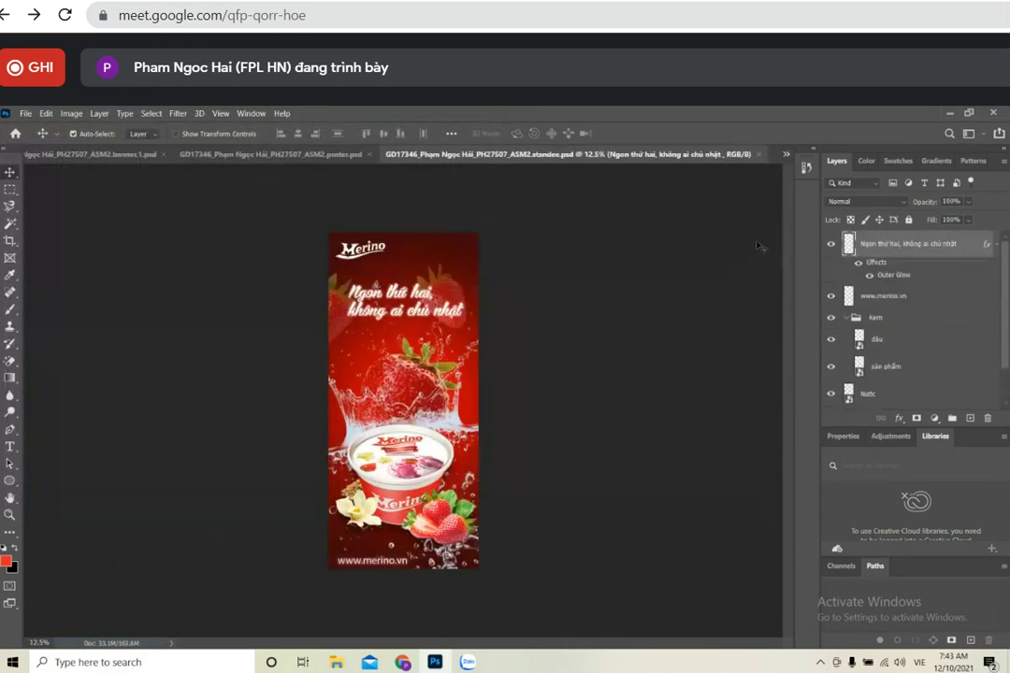
# Move the 'dâu nhỏ n' small strawberry on the standee up above the headline
pyautogui.scroll(2, 546, 335)
pyautogui.scroll(1, 547, 334)
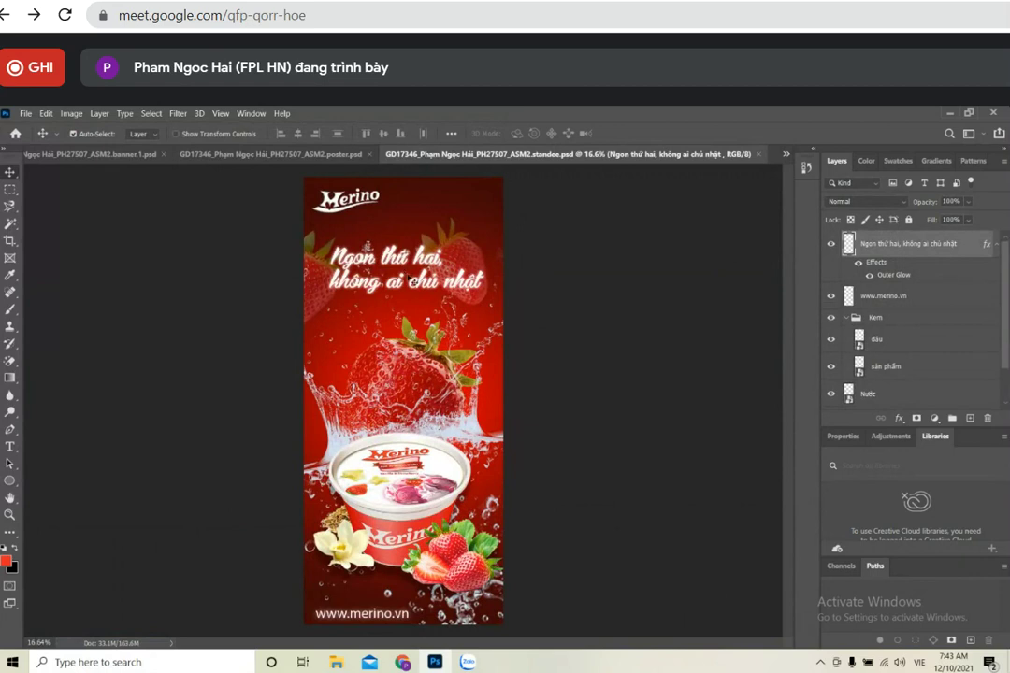
pyautogui.click(396, 261)
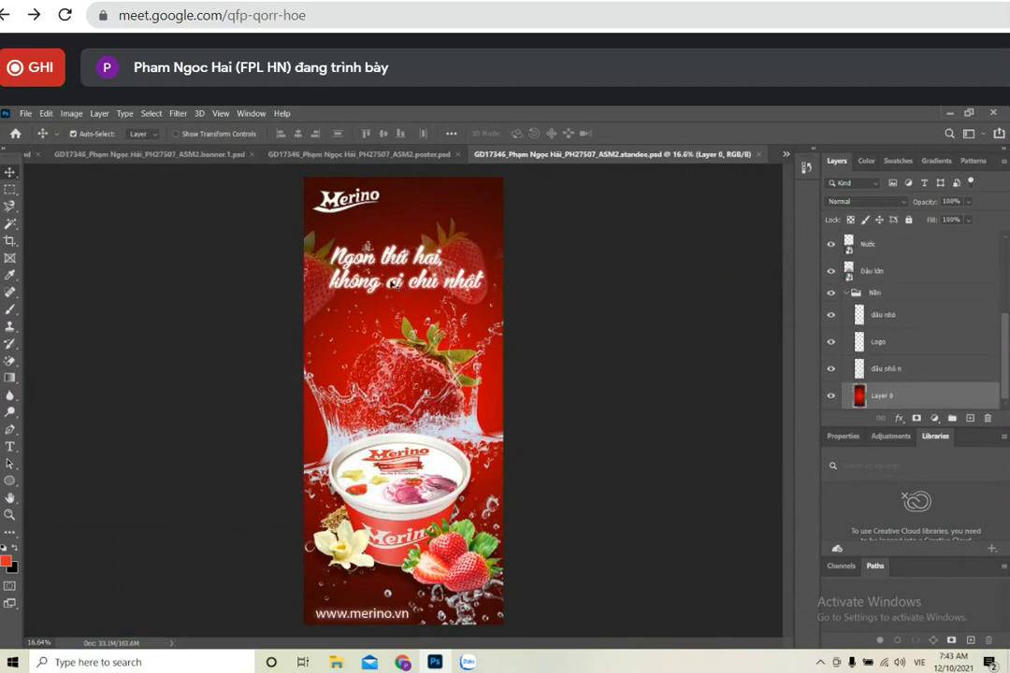
pyautogui.click(330, 239)
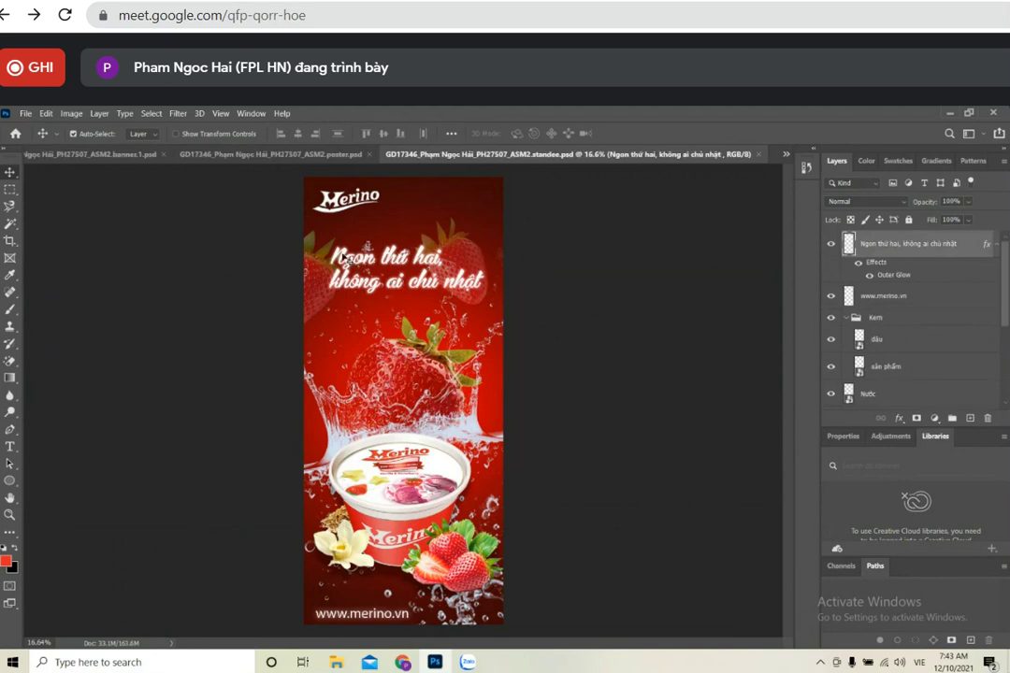
pyautogui.click(485, 286)
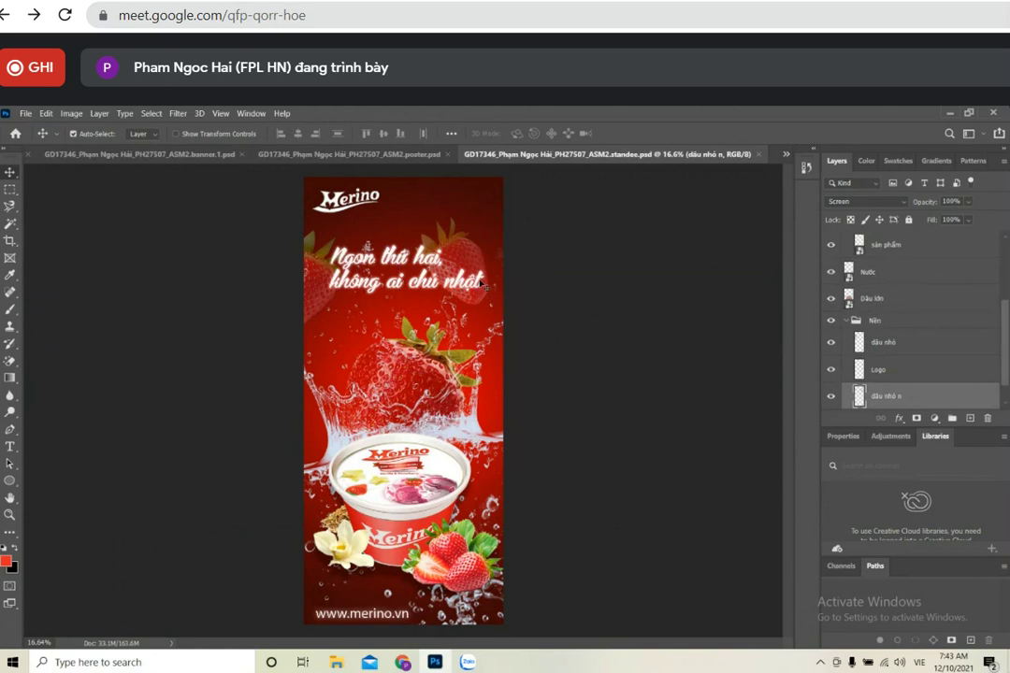
pyautogui.moveTo(485, 286); pyautogui.dragTo(460, 257)
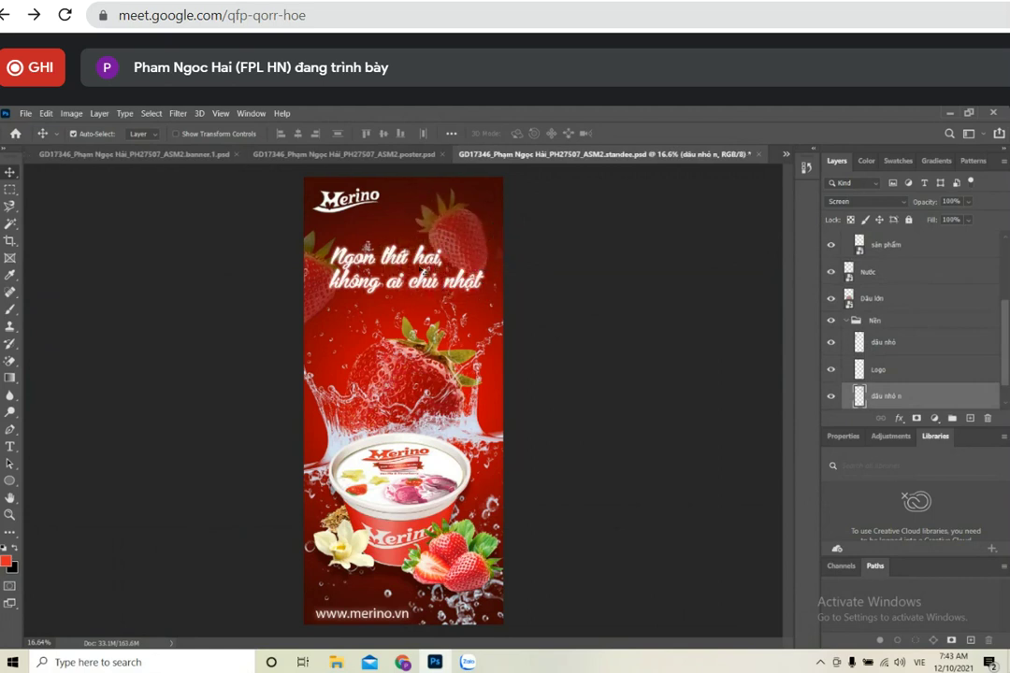
pyautogui.click(355, 220)
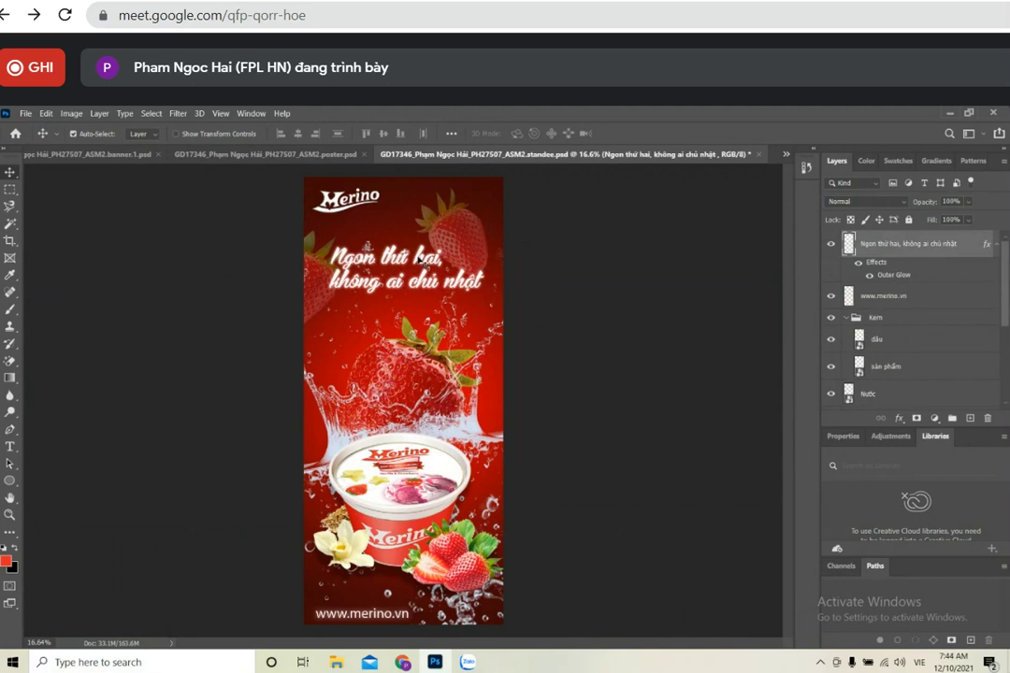
pyautogui.click(11, 446)
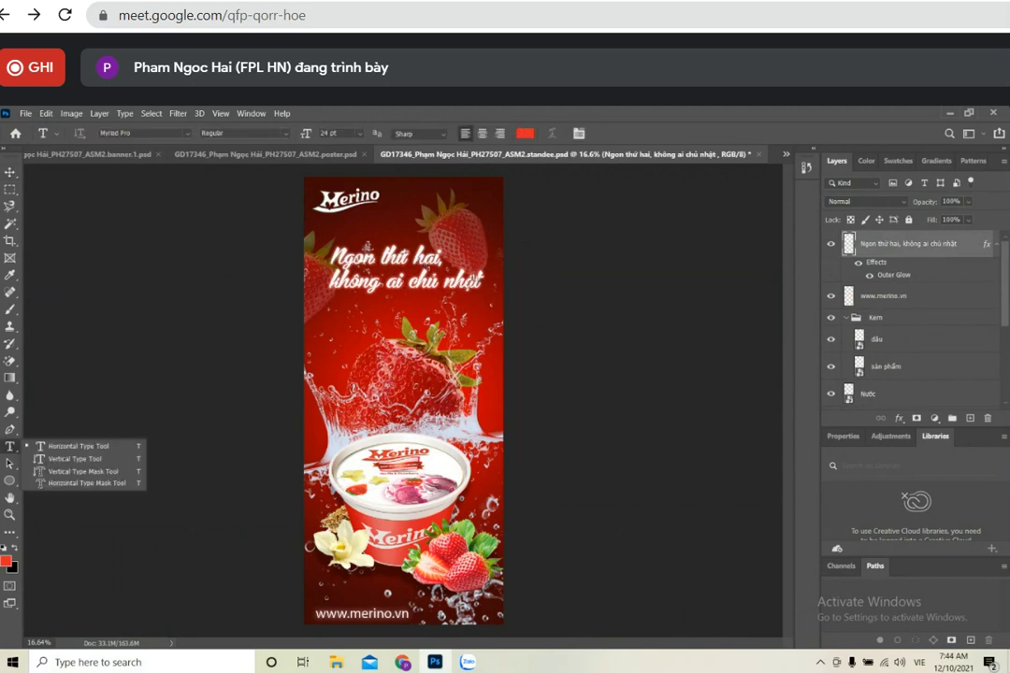
pyautogui.moveTo(413, 232)
pyautogui.mouseDown()
pyautogui.moveTo(346, 242)
pyautogui.moveTo(341, 281)
pyautogui.mouseUp()
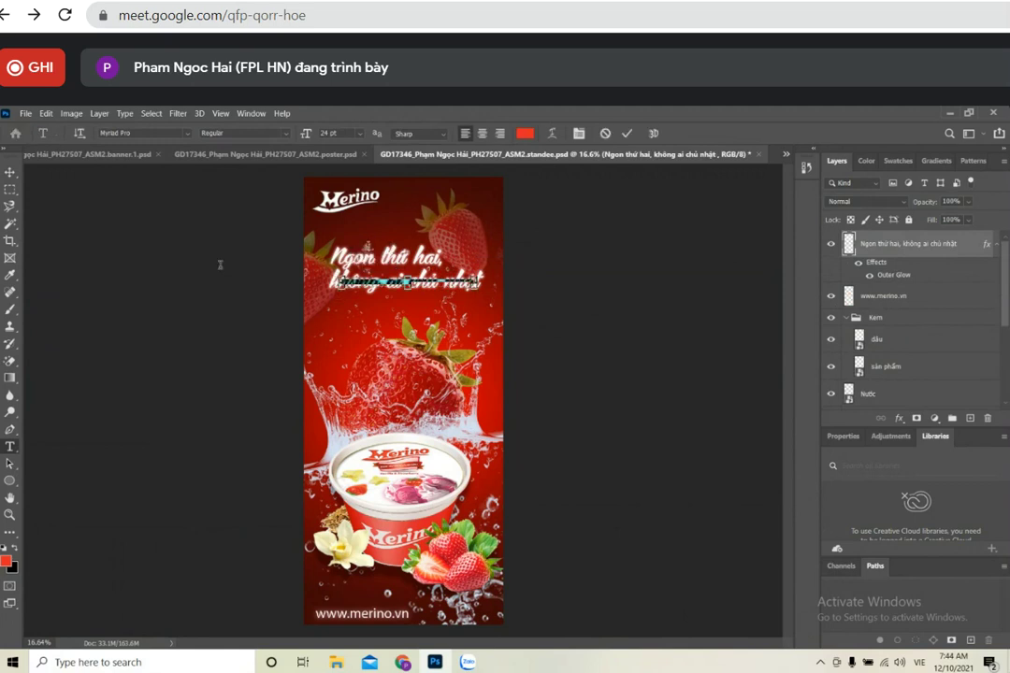
pyautogui.click(10, 172)
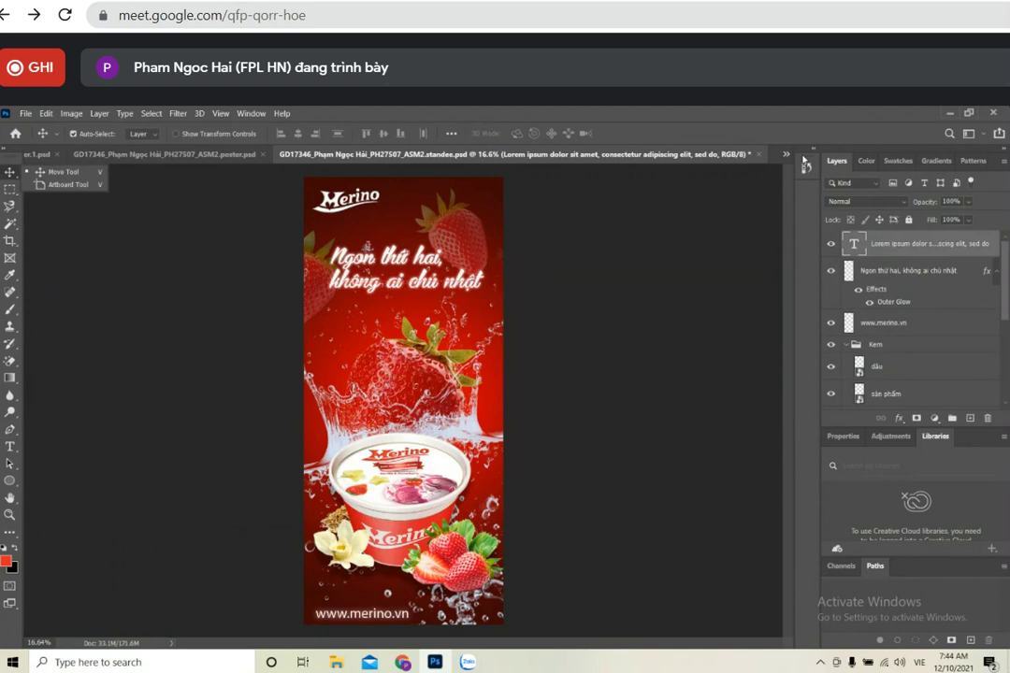
pyautogui.hotkey('ctrl', 'z')
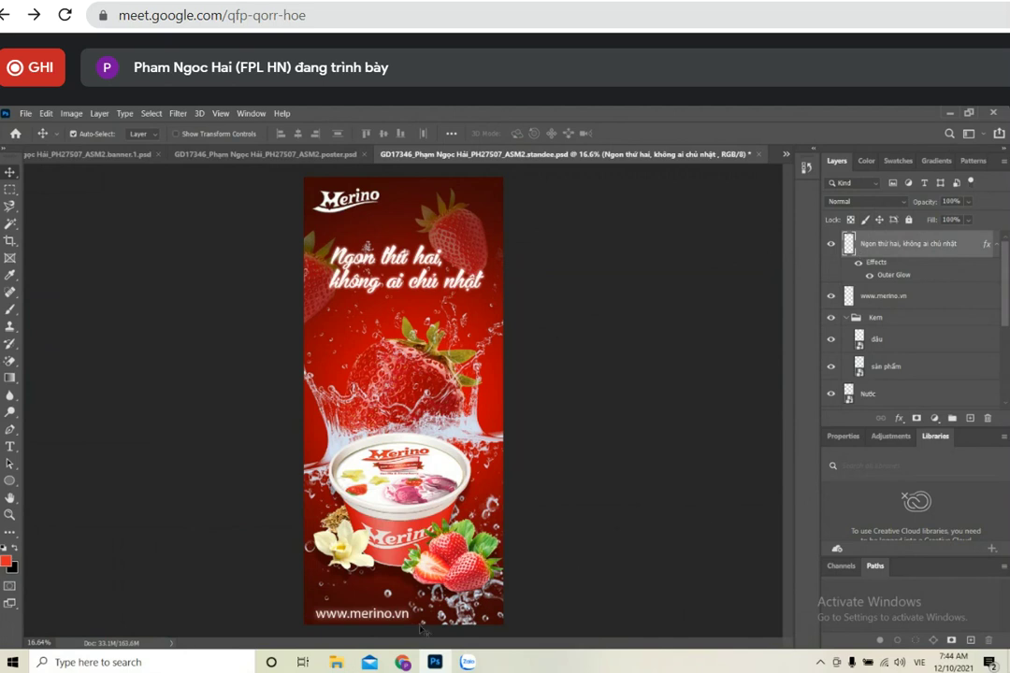
pyautogui.click(372, 618)
pyautogui.moveTo(372, 618); pyautogui.dragTo(372, 605)
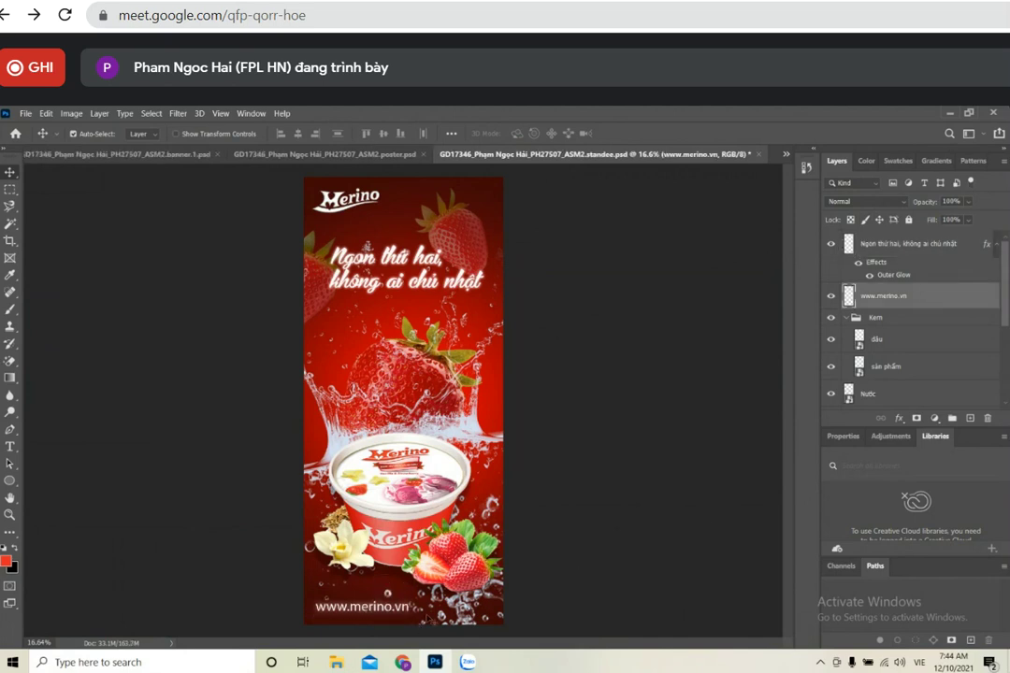
pyautogui.hotkey('shift', 'Right')
pyautogui.hotkey('shift', 'Right')
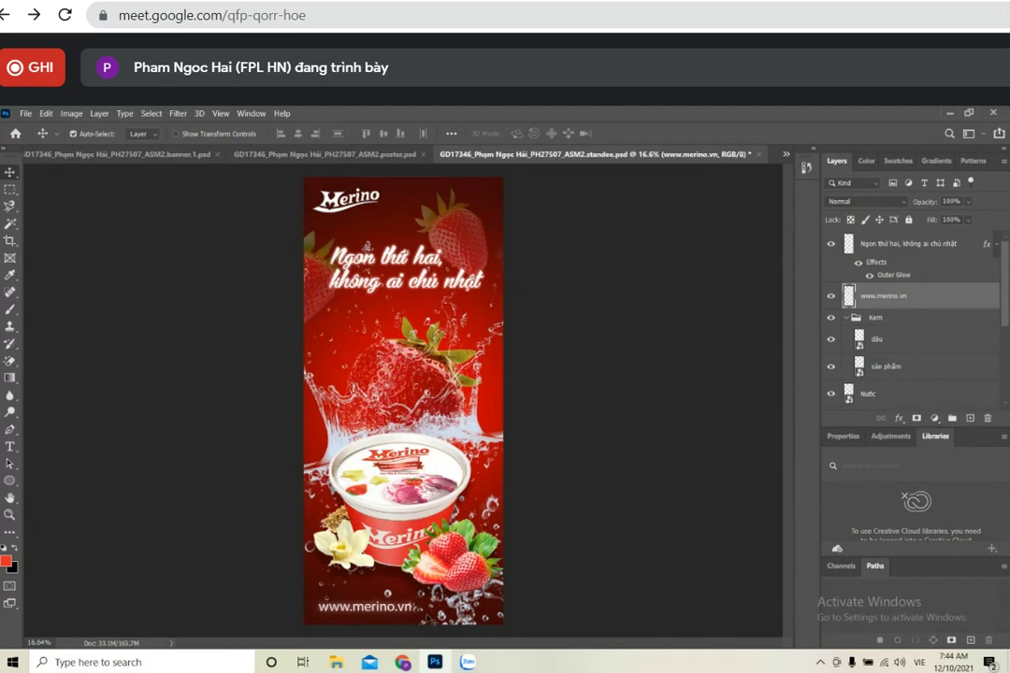
pyautogui.hotkey('shift', 'Right')
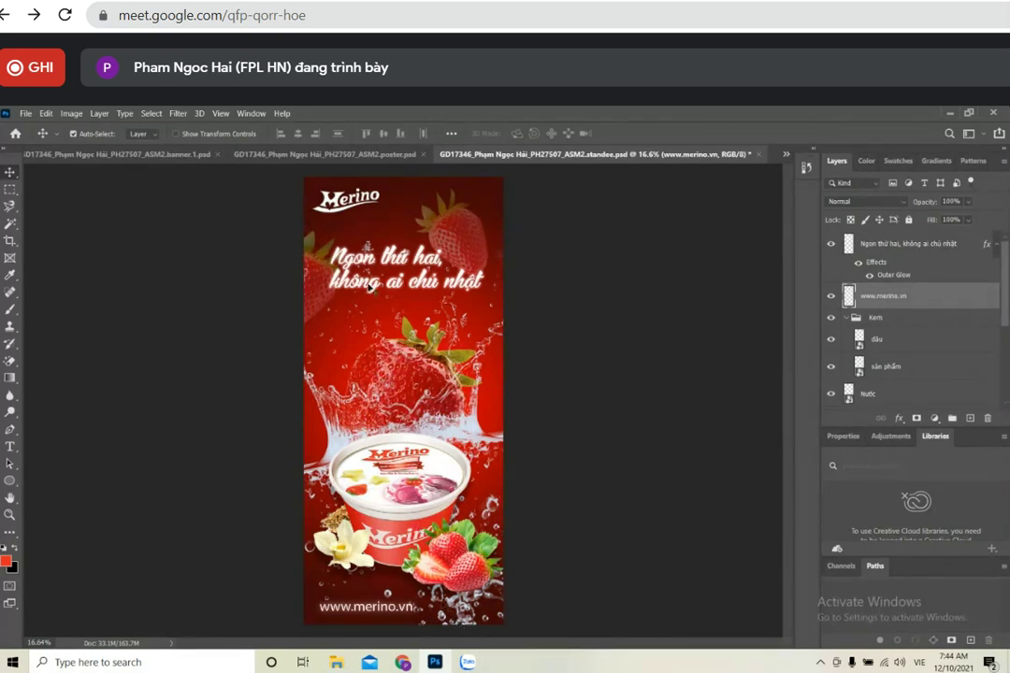
# Shift the standee headline text layer slightly right and up
pyautogui.click(344, 257)
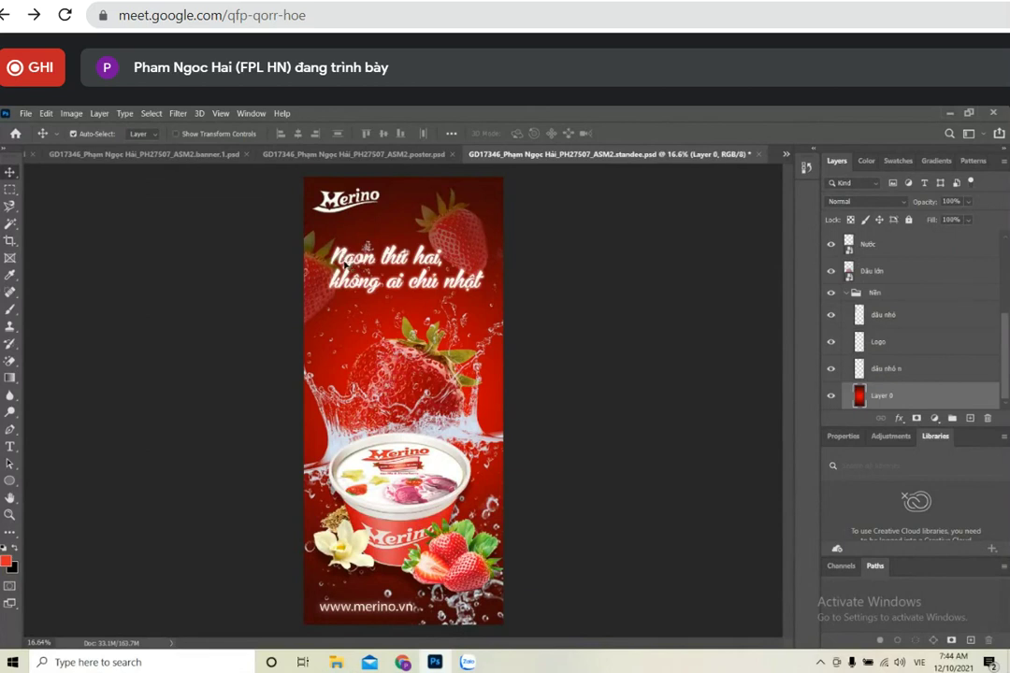
pyautogui.click(345, 267)
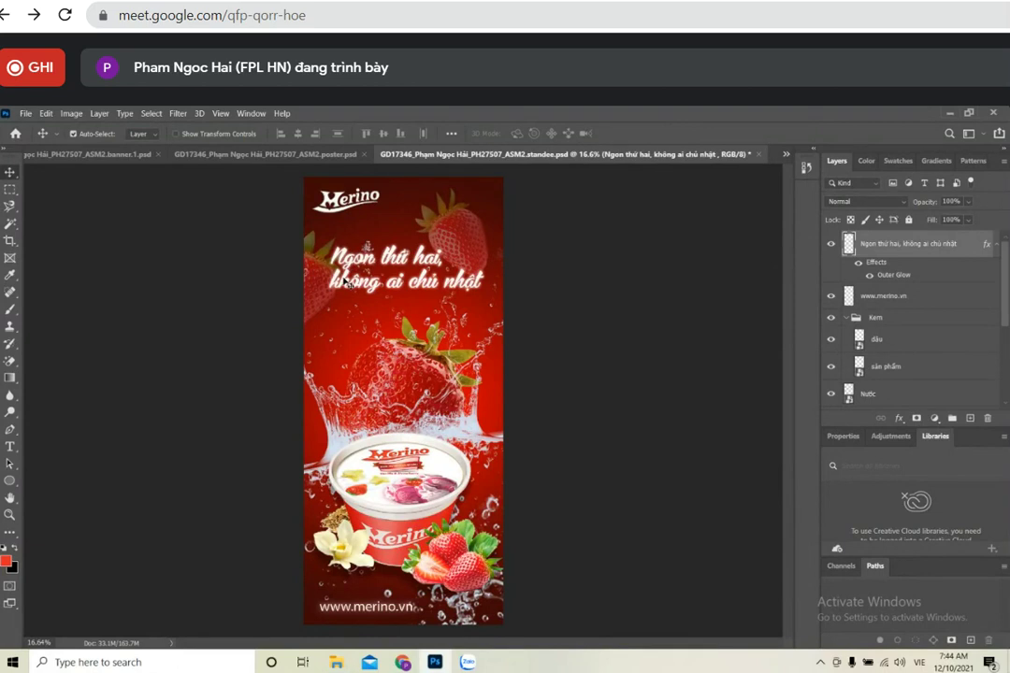
pyautogui.moveTo(344, 280); pyautogui.dragTo(353, 276)
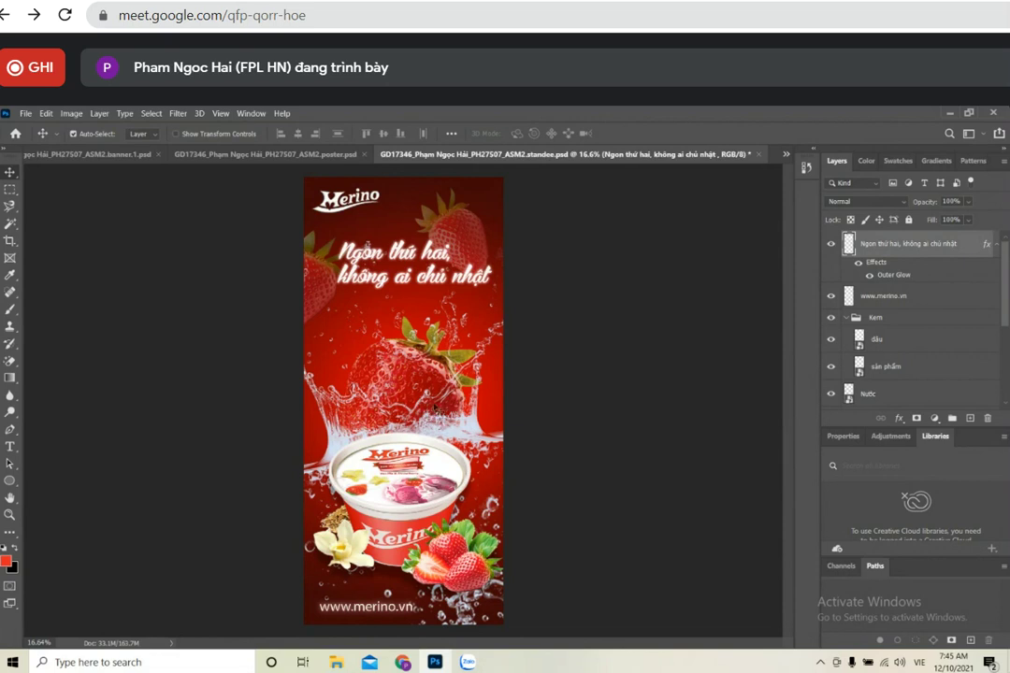
# Switch to ASM2.poster.psd and fit the whole poster in the window
pyautogui.click(787, 154)
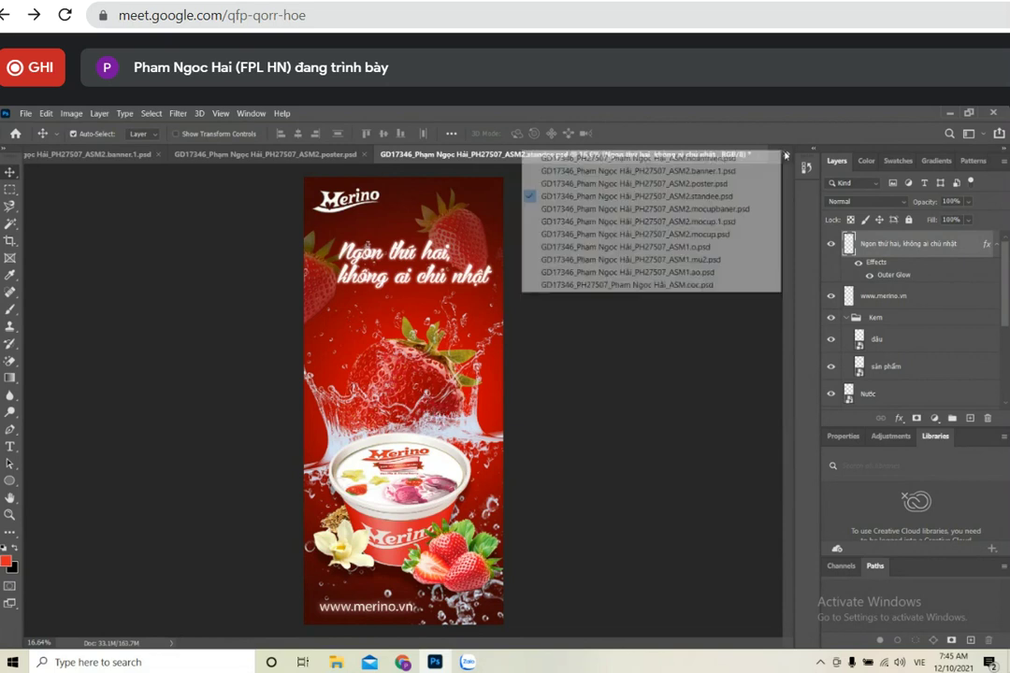
pyautogui.click(716, 184)
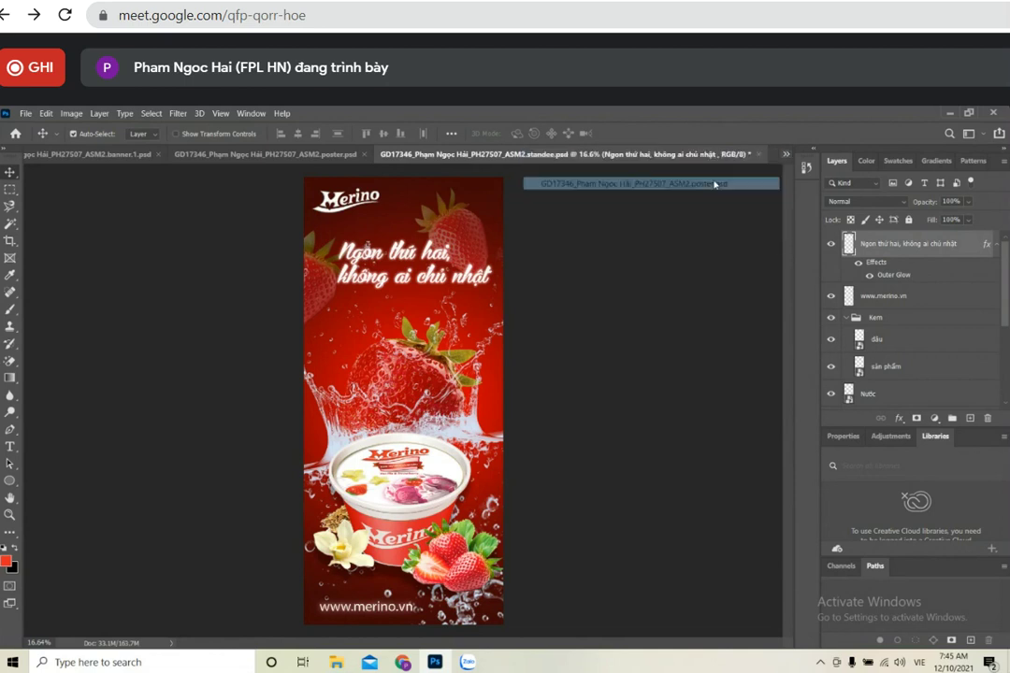
pyautogui.hotkey('ctrl', '0')
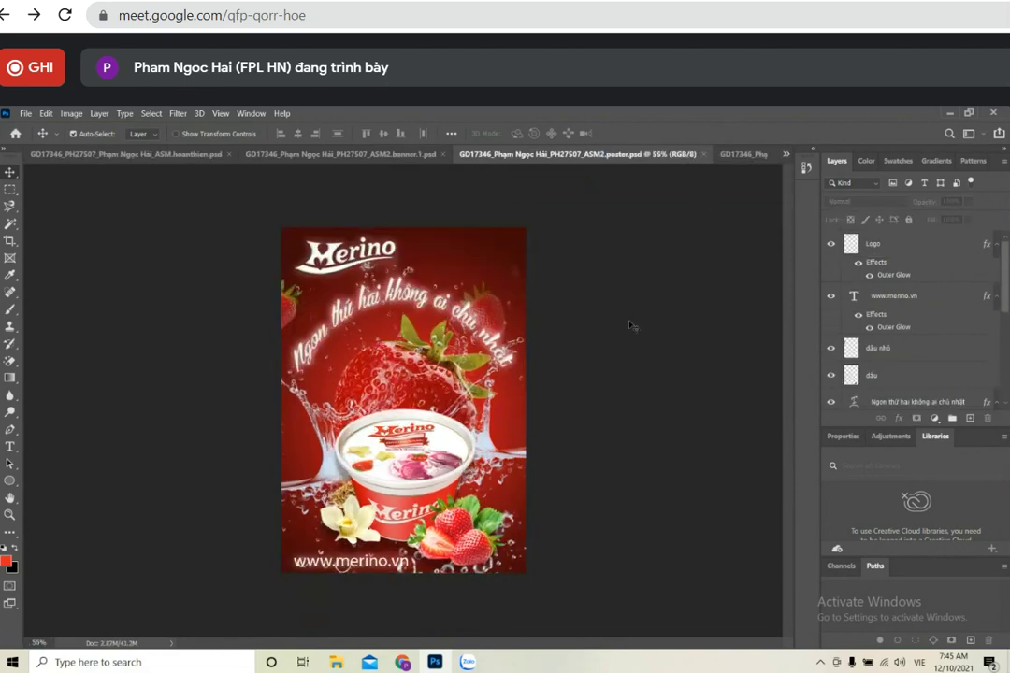